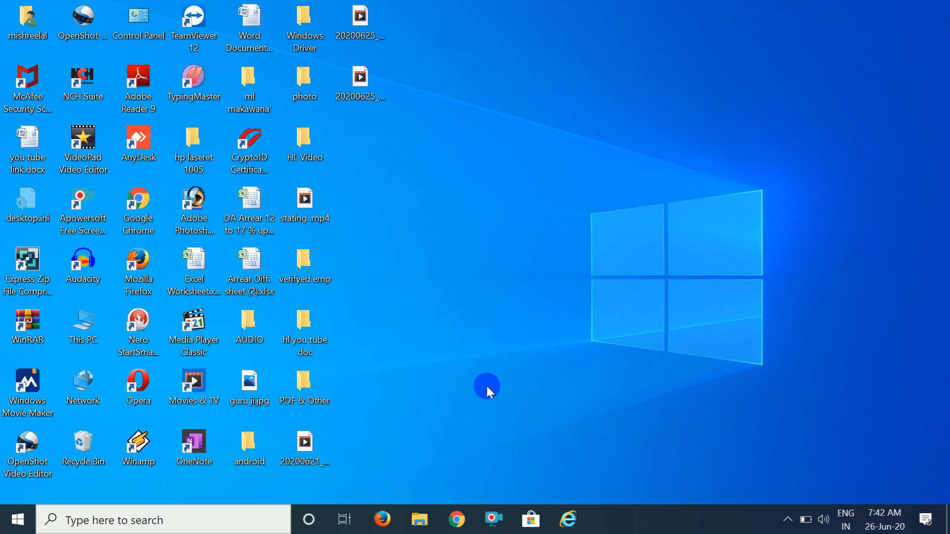
- In Chrome, search 'create google form online' and open the Google Forms information page
click(455, 519)
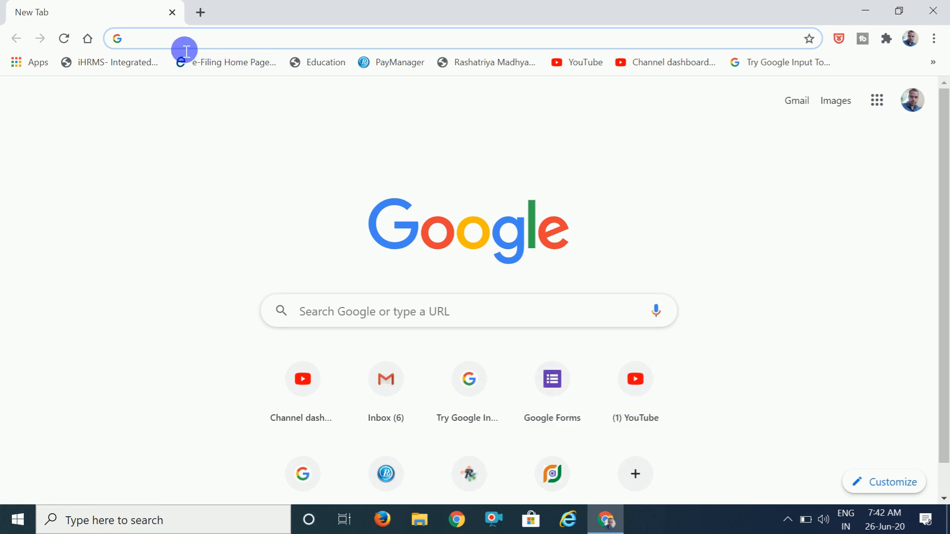
text(create google fo)
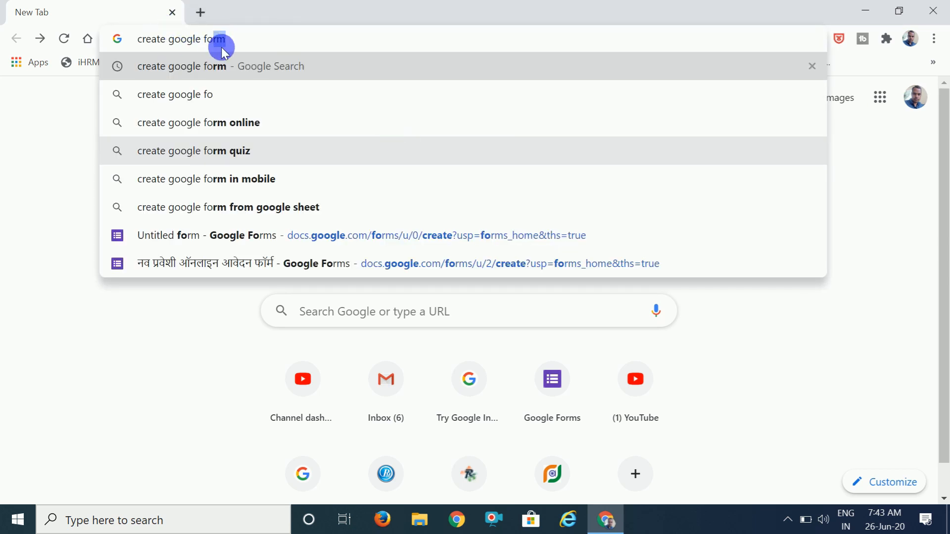
click(221, 127)
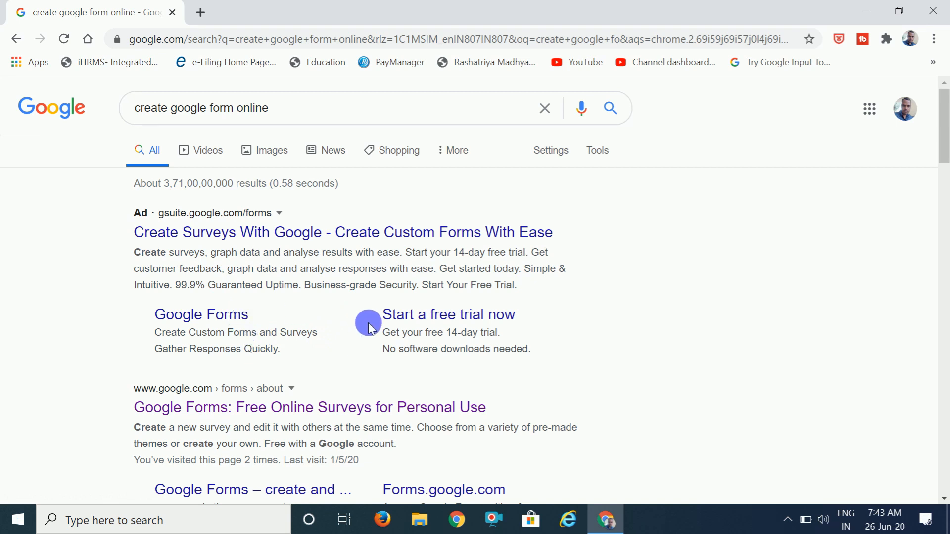
click(270, 412)
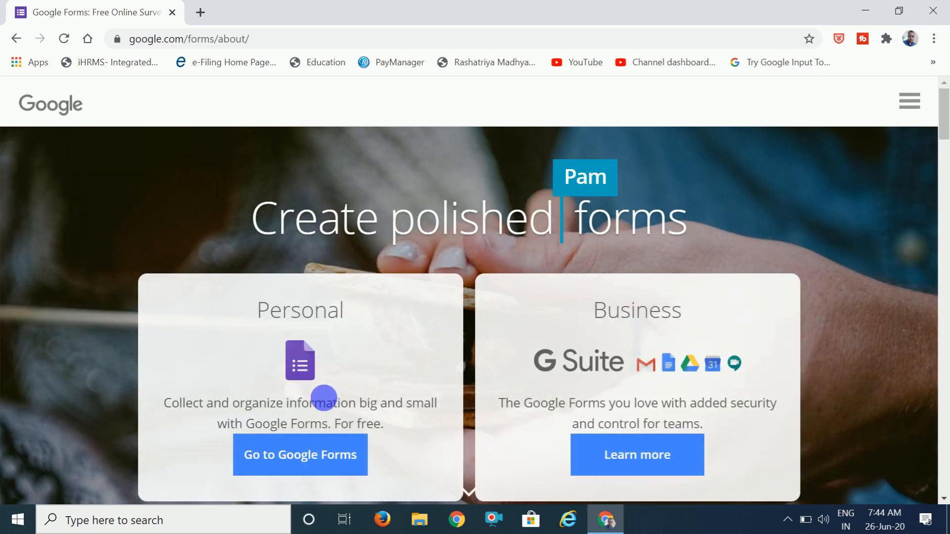
- Go to the Google Forms home page through the Personal option
click(303, 457)
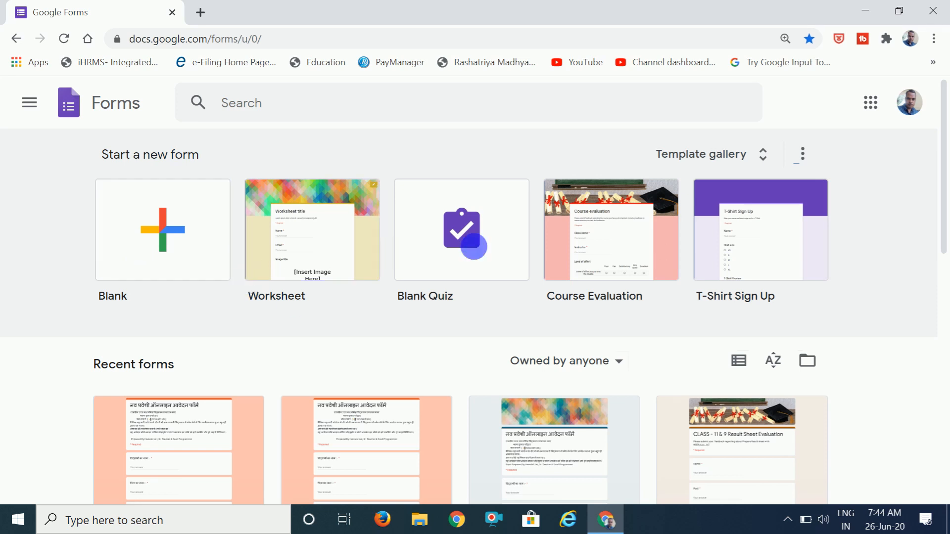
- Start a new form from the Blank thumbnail
click(178, 262)
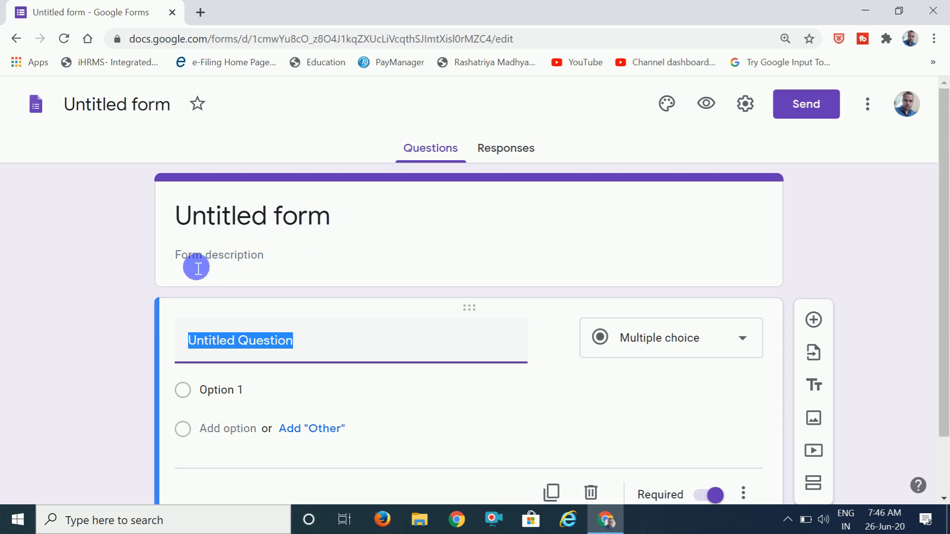
click(264, 262)
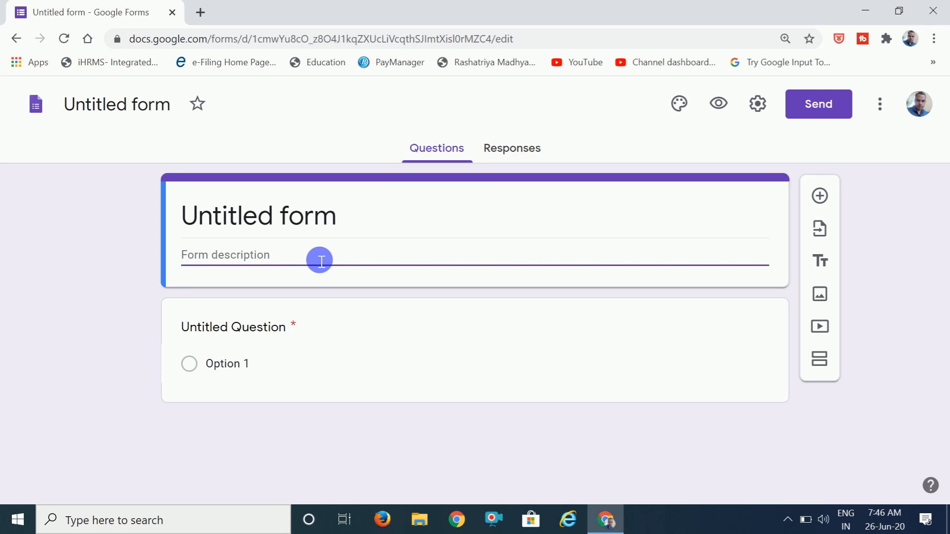
click(344, 328)
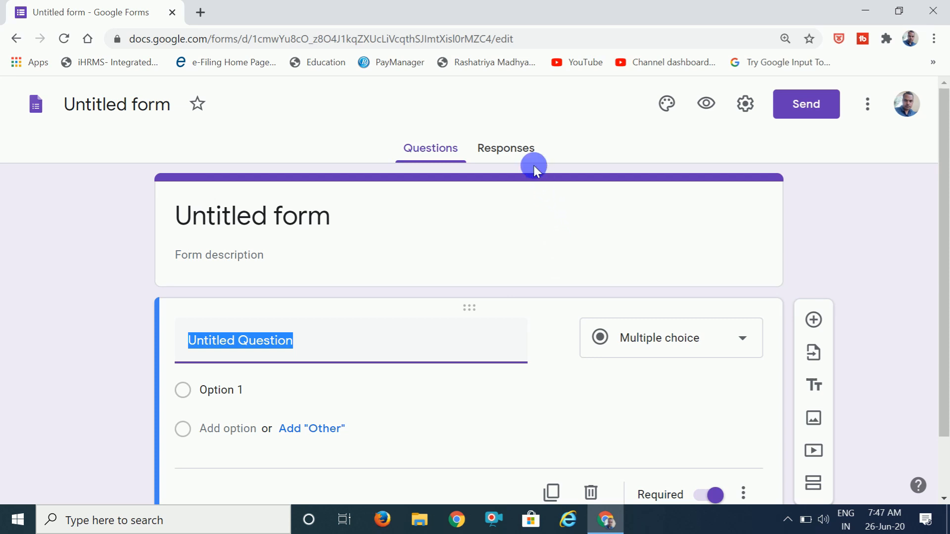
click(510, 151)
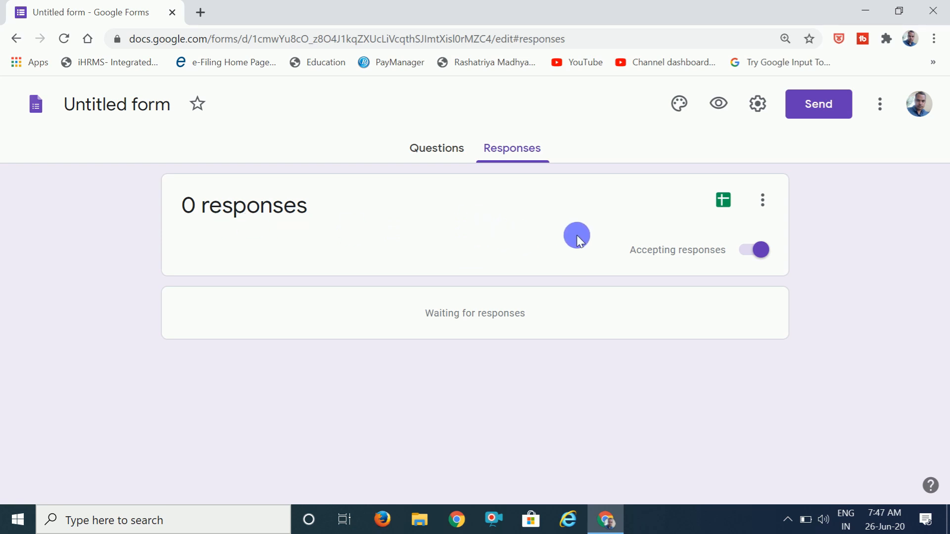
click(428, 155)
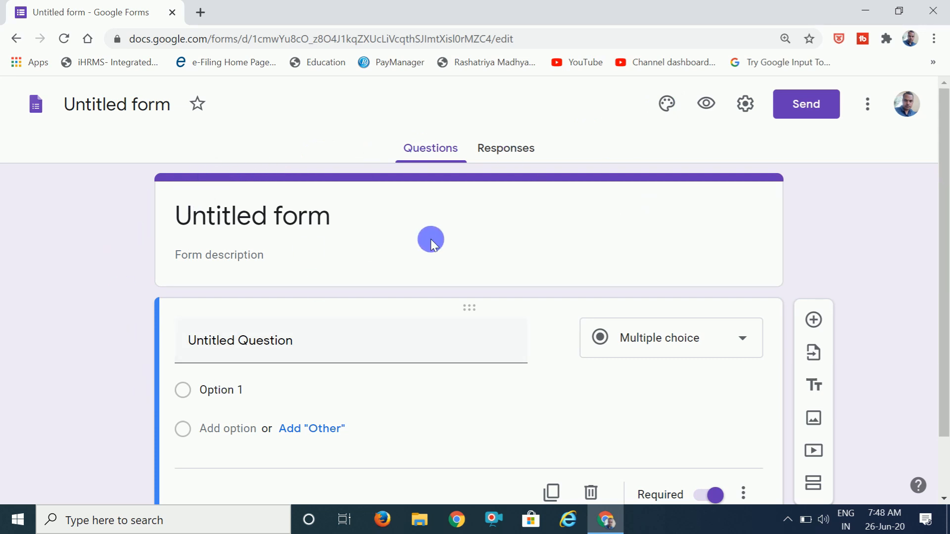
- Apply the Orange theme colour to the form, leaving the font style as Basic
click(667, 110)
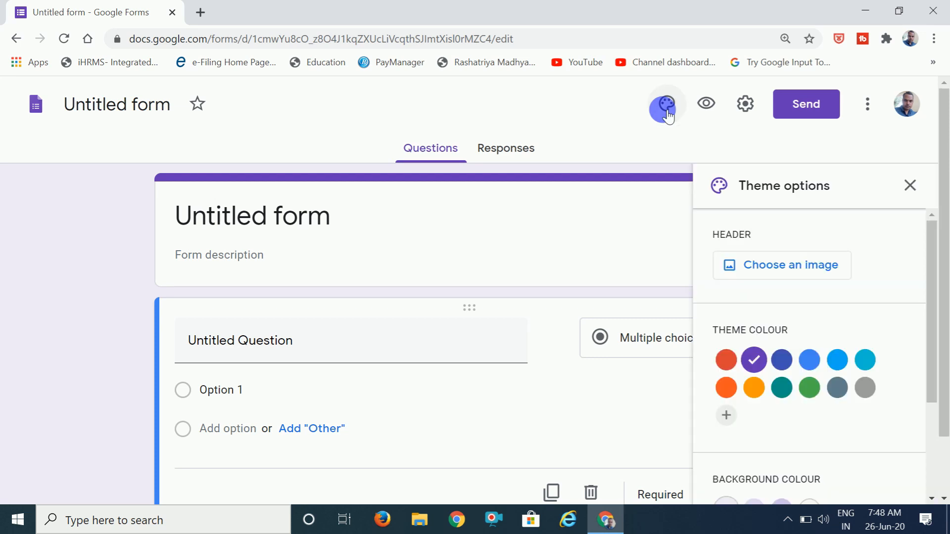
click(754, 389)
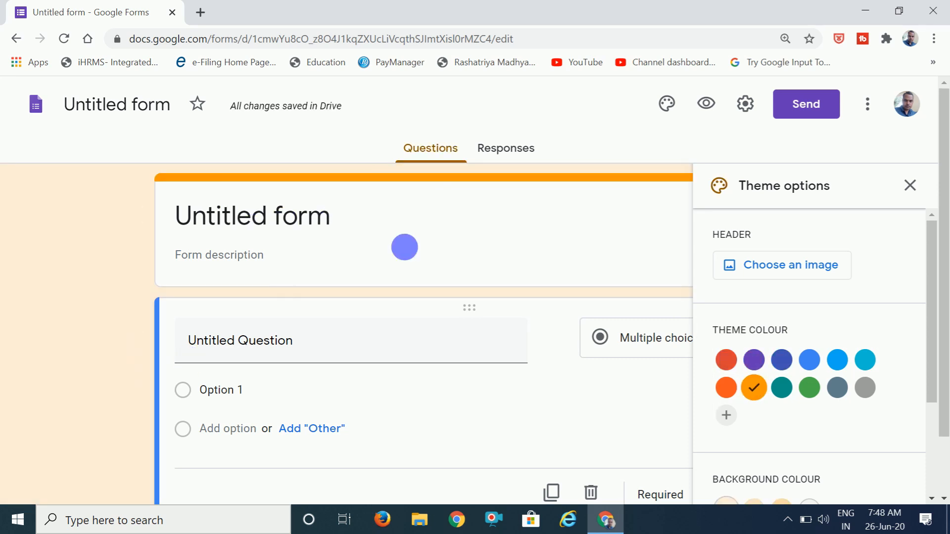
scroll(706, 225, down, 3)
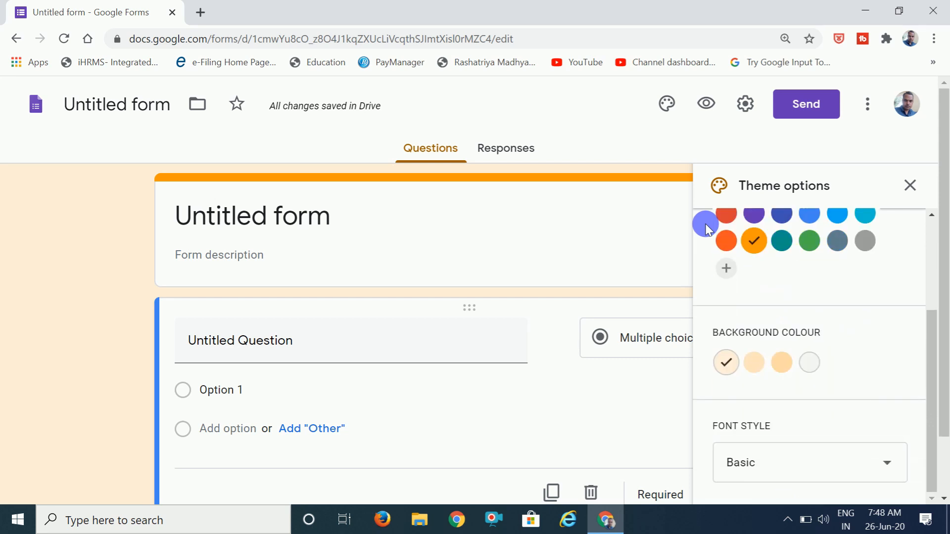
scroll(706, 226, up, 3)
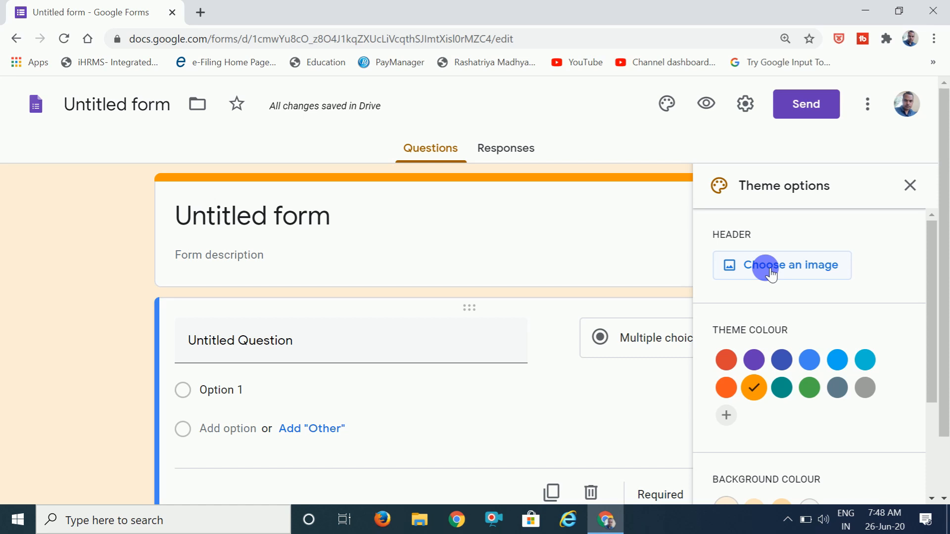
scroll(771, 272, down, 3)
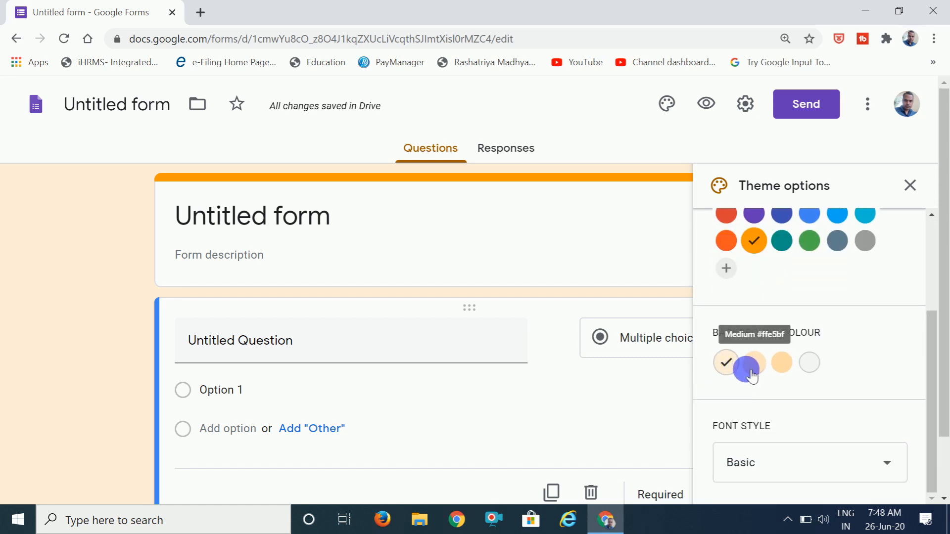
scroll(752, 376, down, 2)
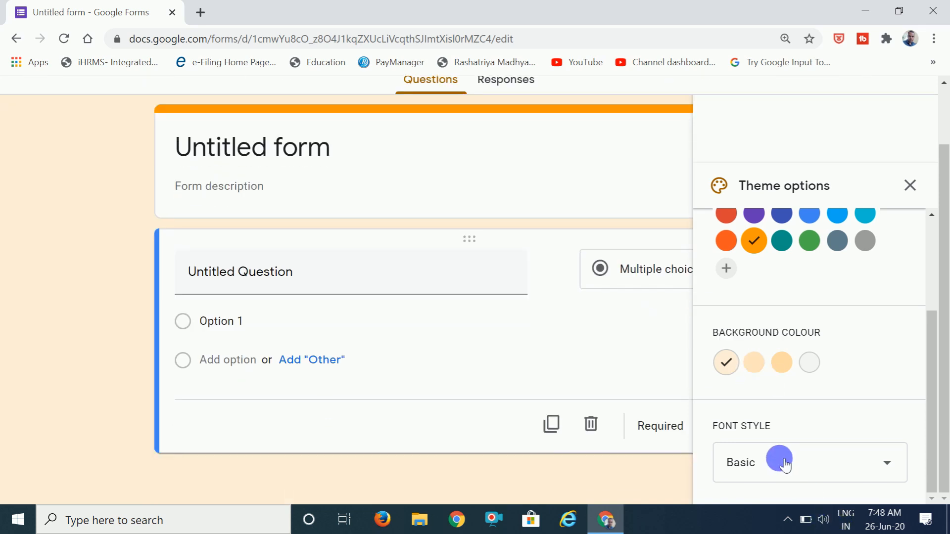
click(886, 464)
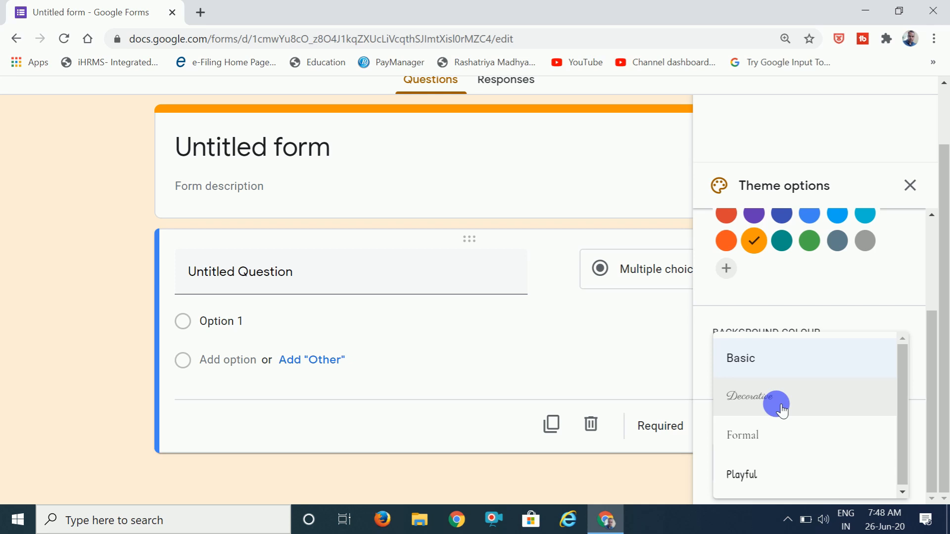
click(849, 301)
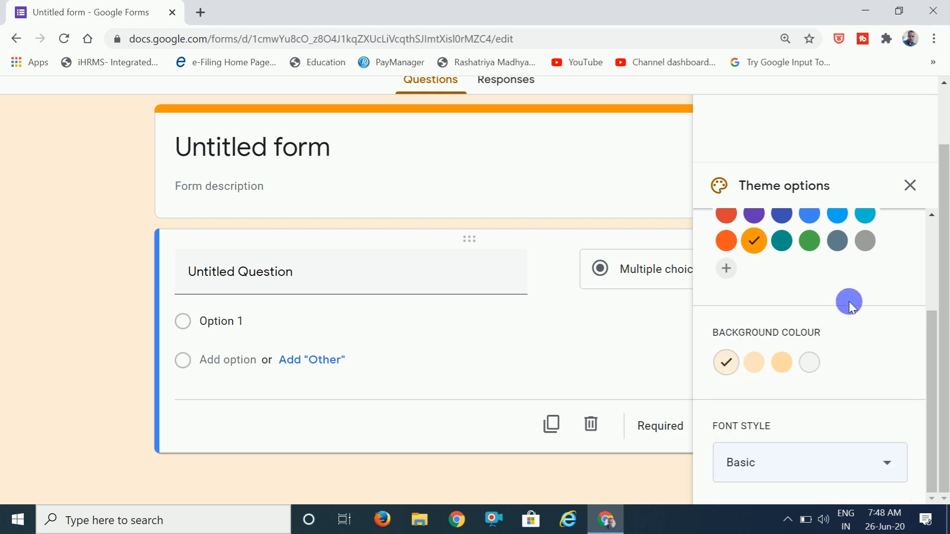
click(916, 188)
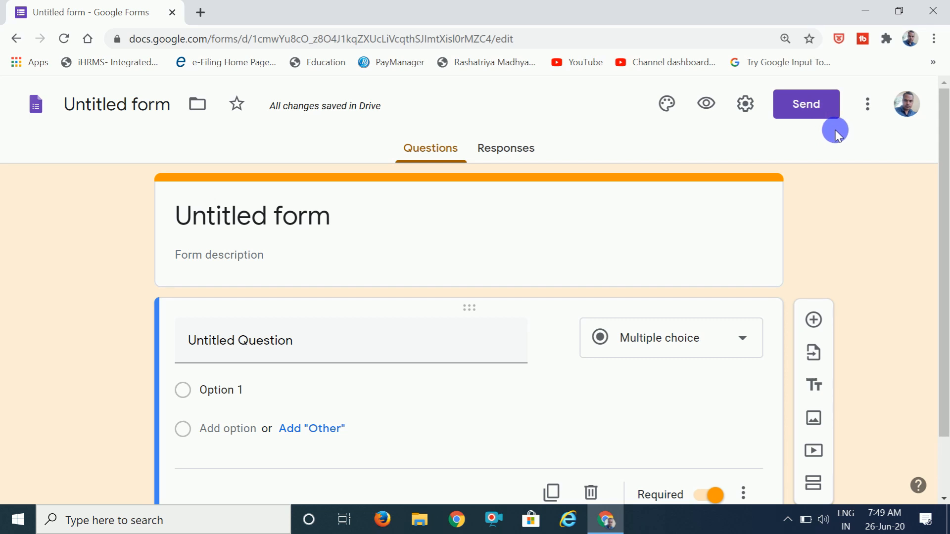
click(871, 104)
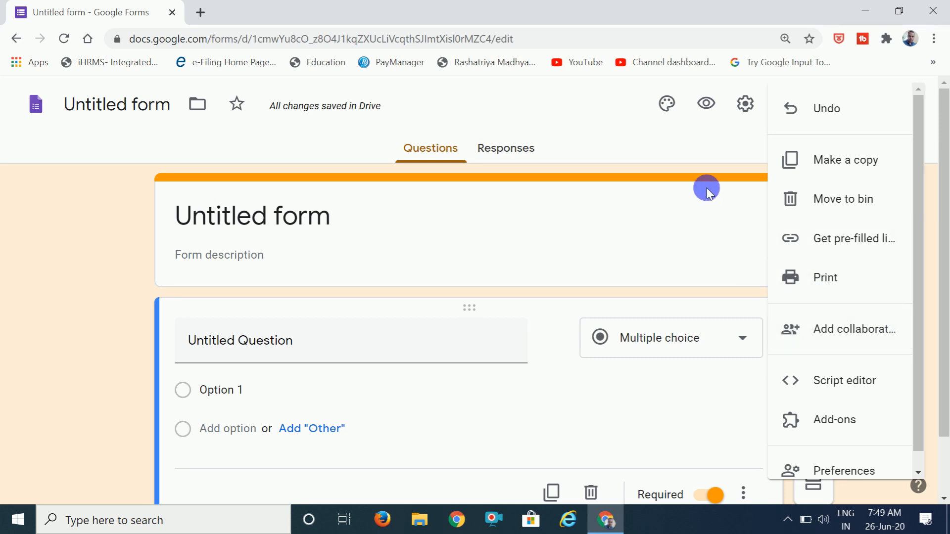
click(715, 141)
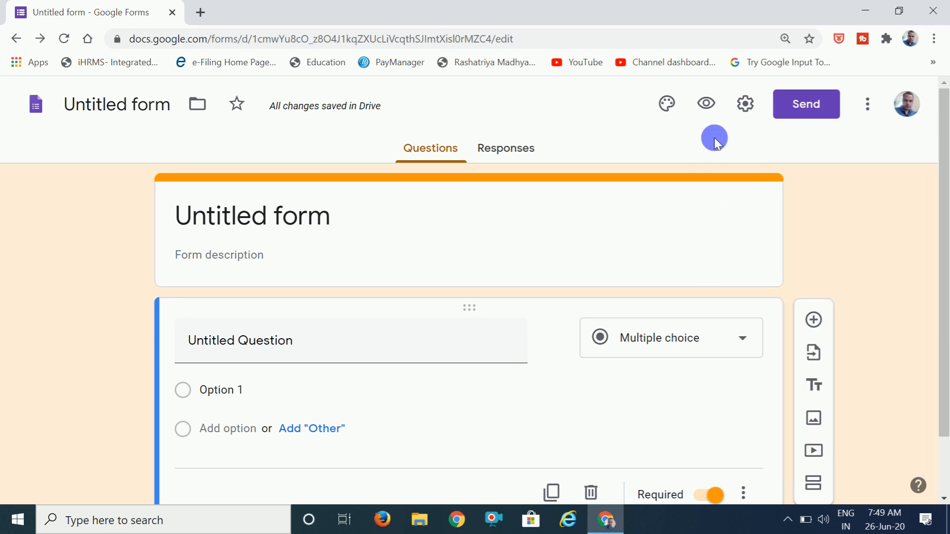
- Title the form 'Basic Information Staff' and begin its staff information description
click(354, 211)
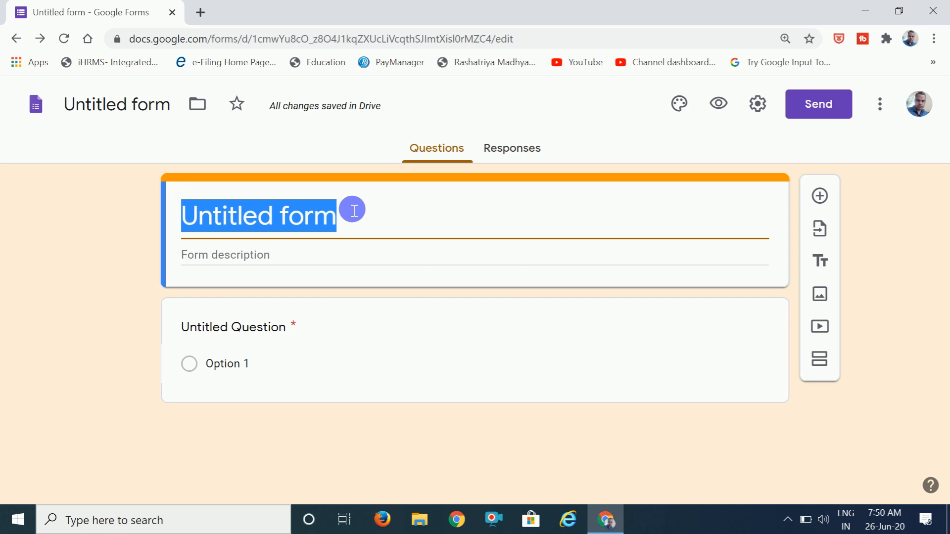
text(Basic Information Staff)
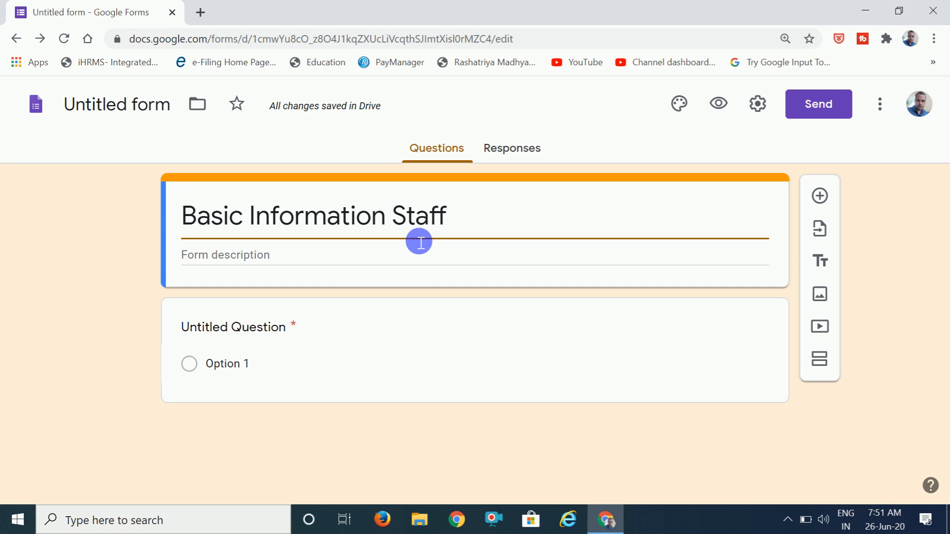
click(306, 266)
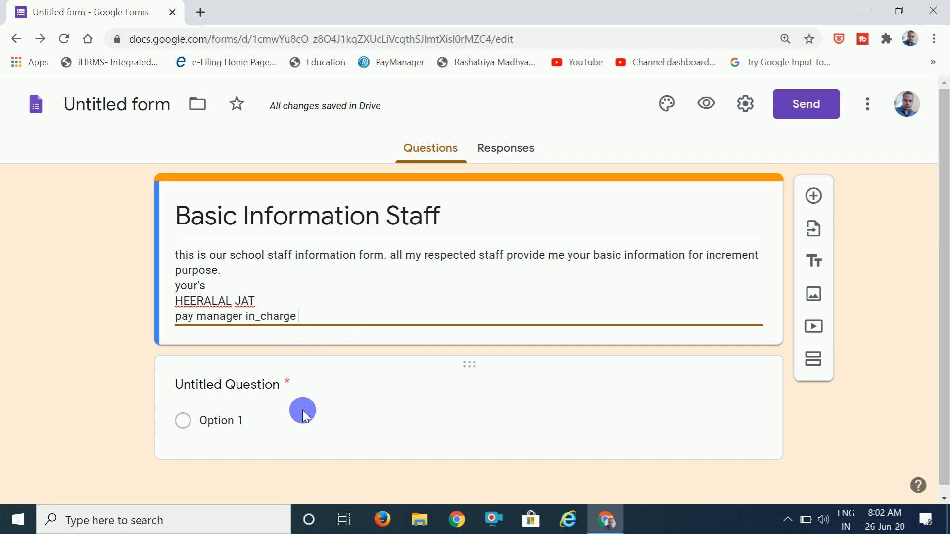
- Retitle the first question 'Your Name as Service Record'
click(276, 394)
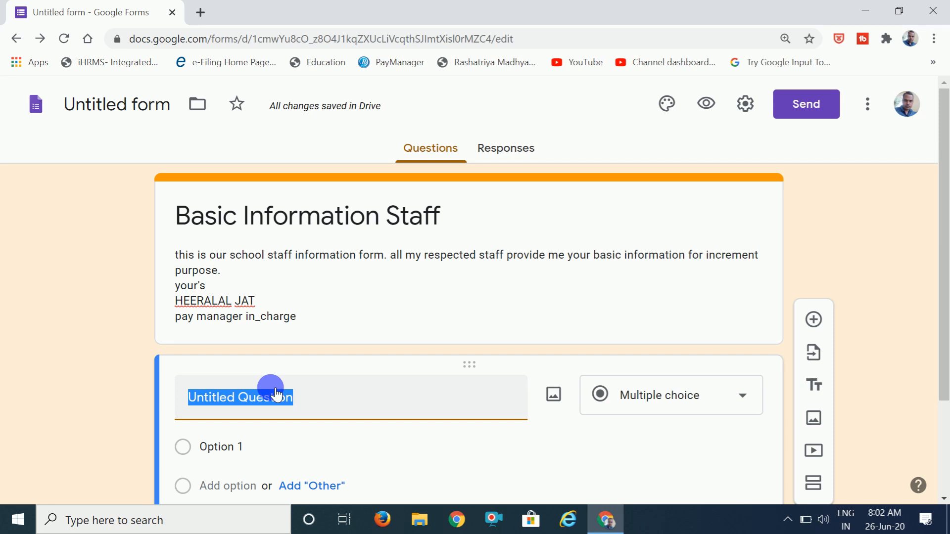
text(Your Name as Service Record)
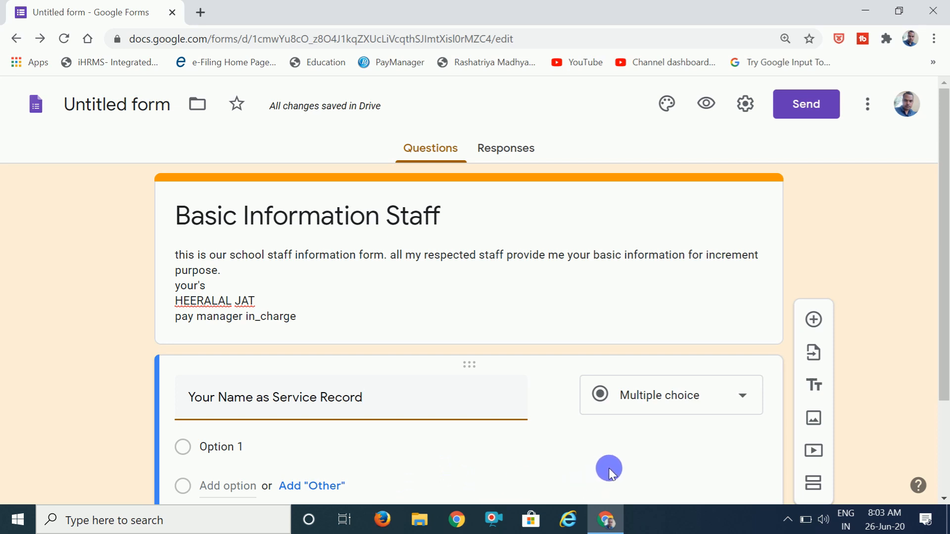
scroll(609, 473, down, 2)
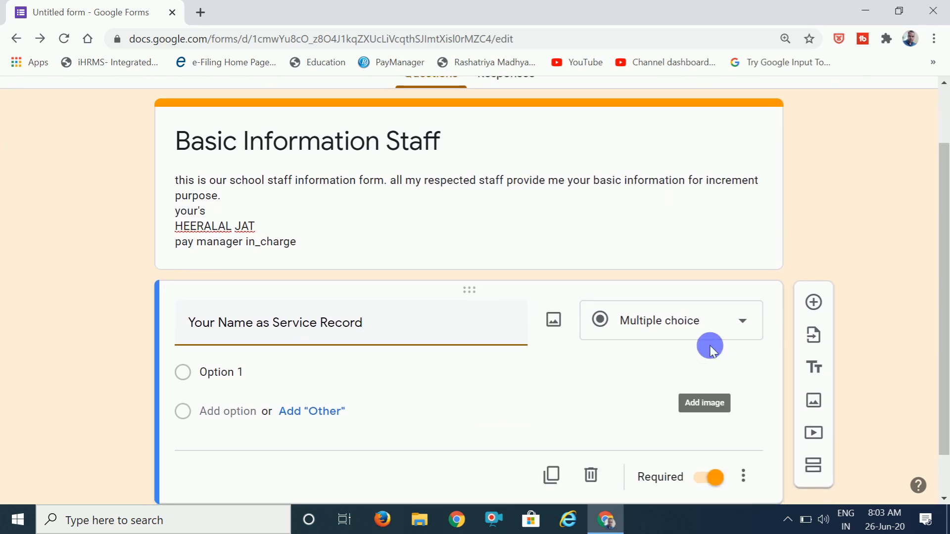
- Change the name question's type from multiple choice to Short answer
click(745, 322)
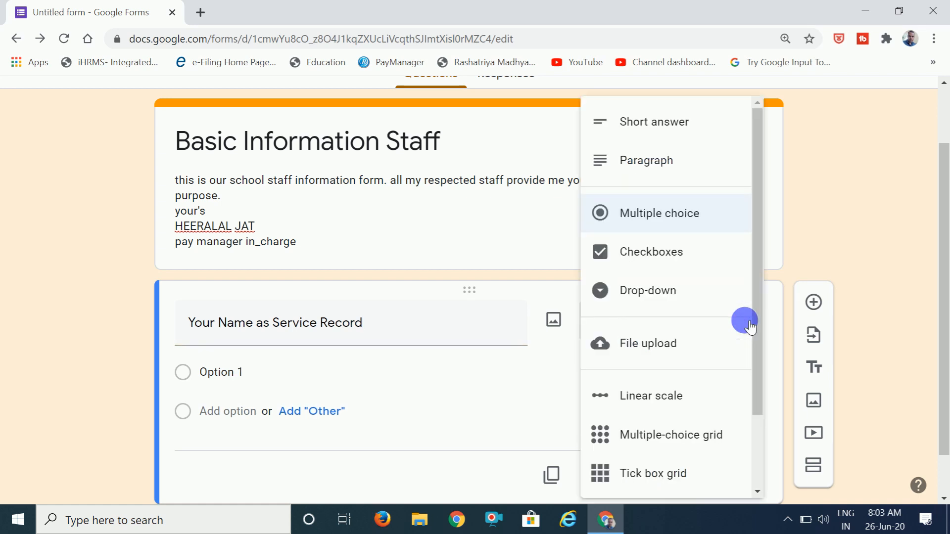
click(683, 128)
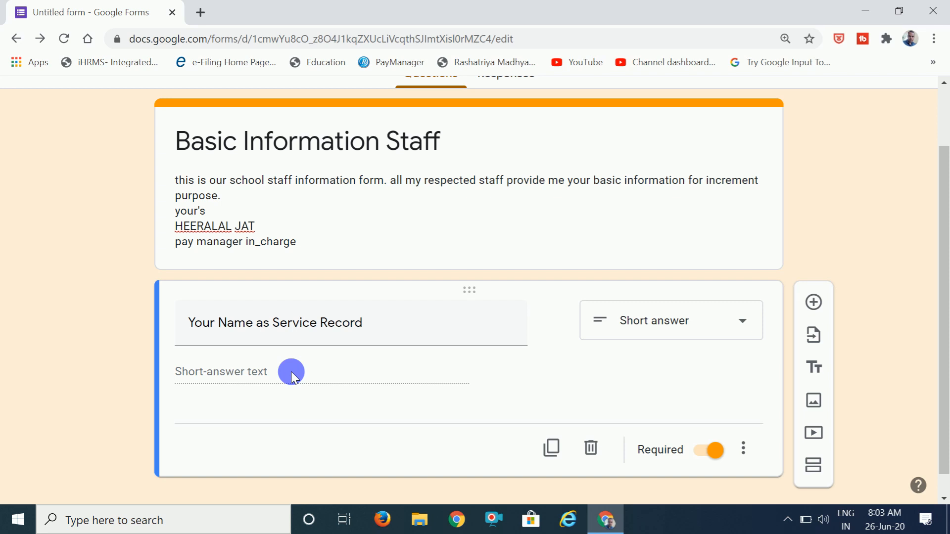
click(745, 322)
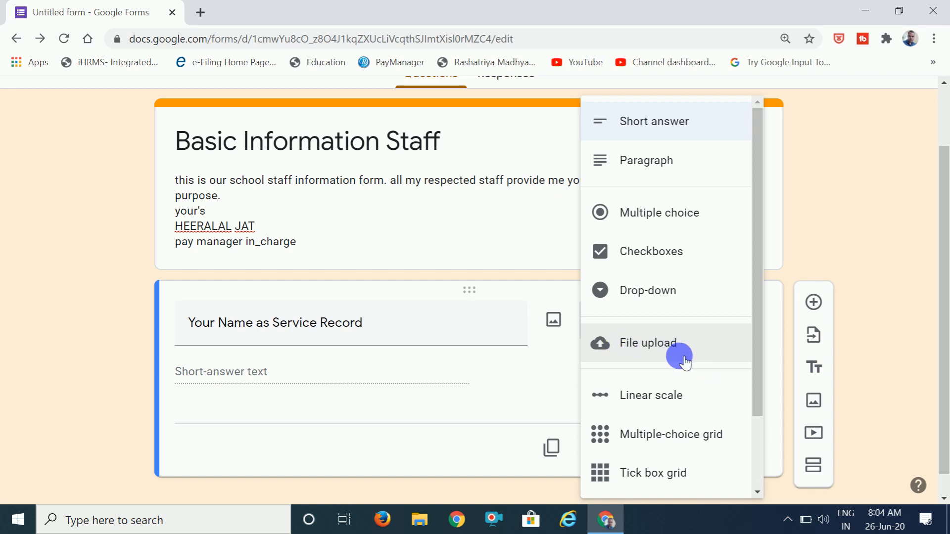
scroll(684, 362, down, 2)
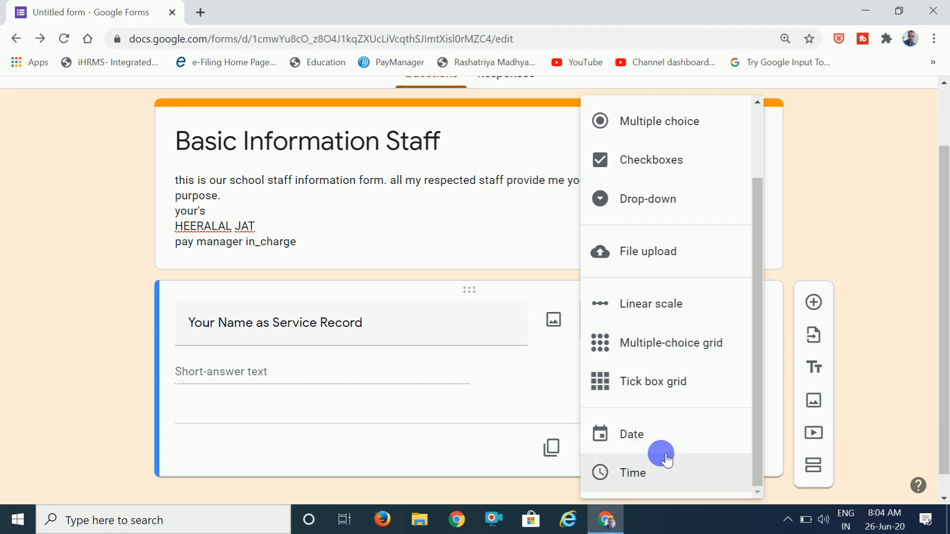
scroll(744, 355, up, 2)
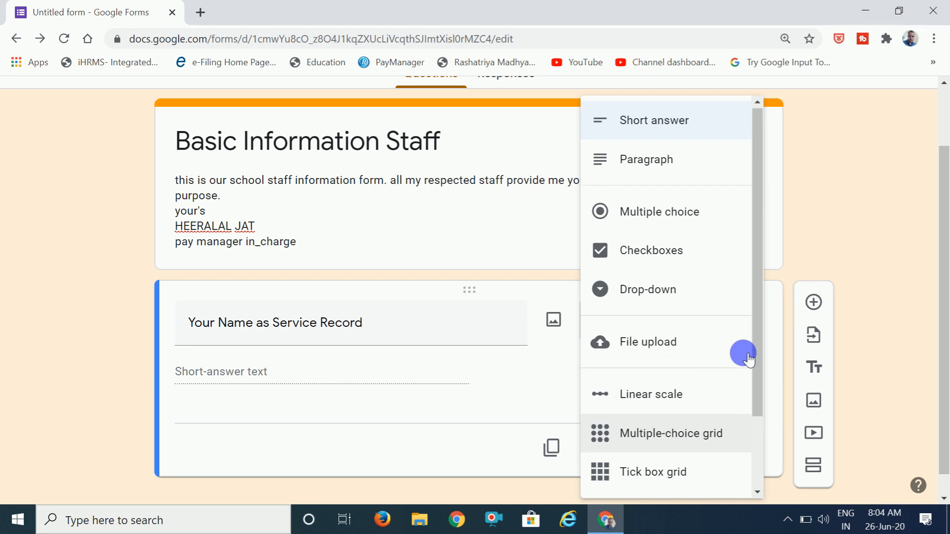
scroll(748, 357, down, 2)
scroll(744, 355, up, 2)
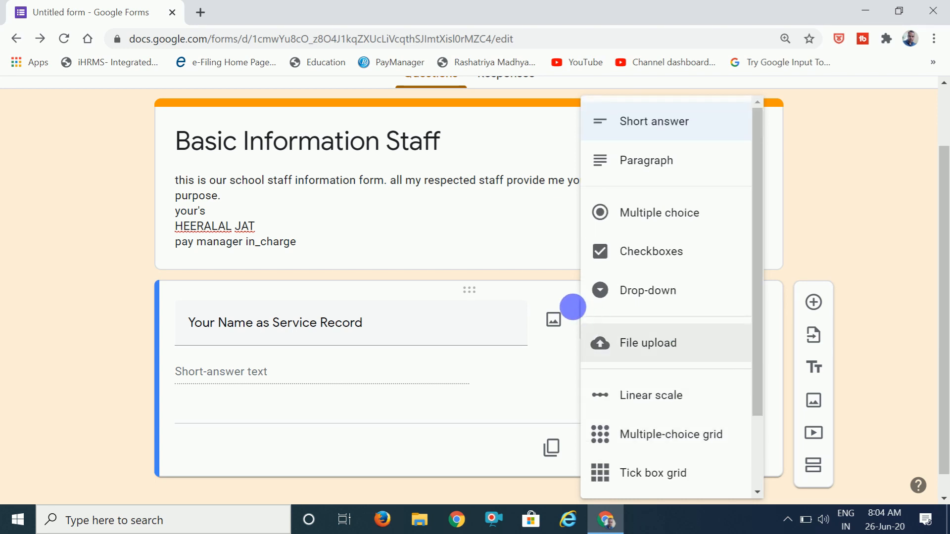
click(558, 379)
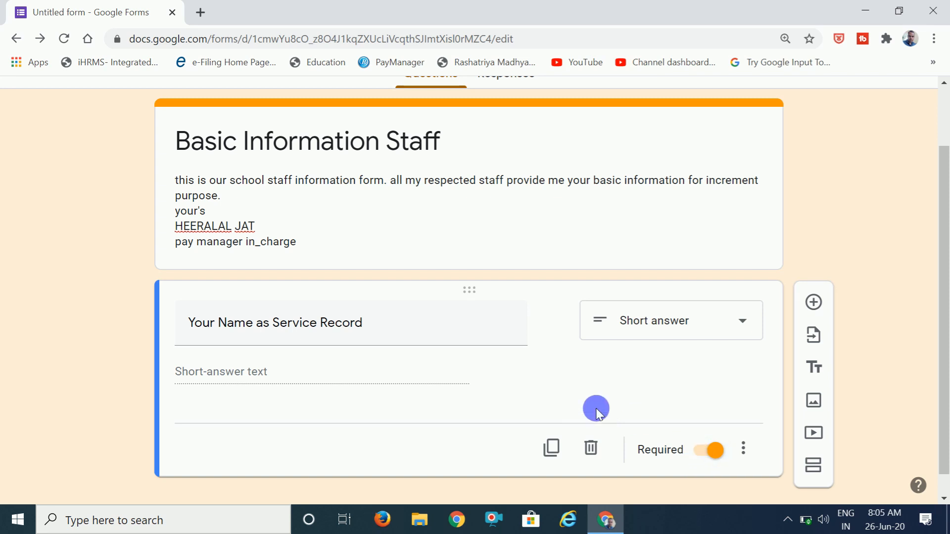
click(700, 457)
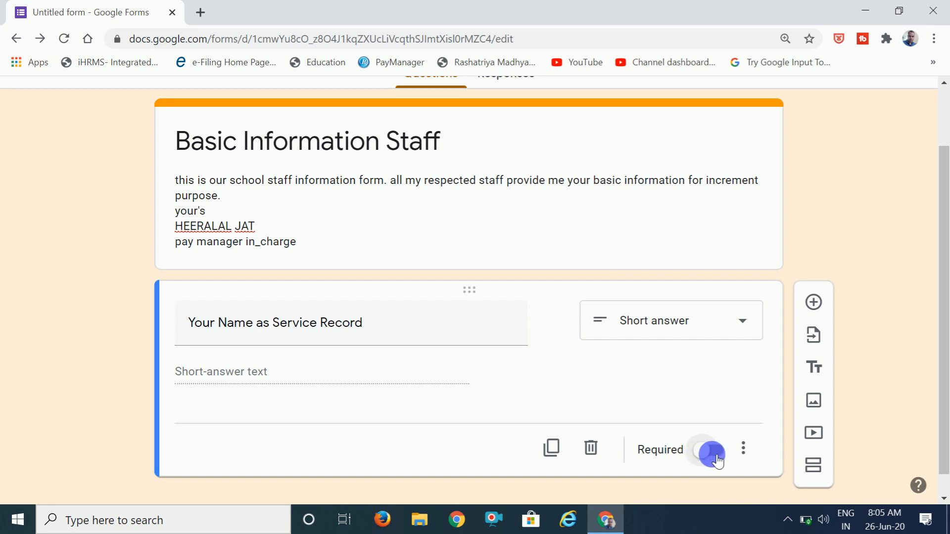
click(713, 461)
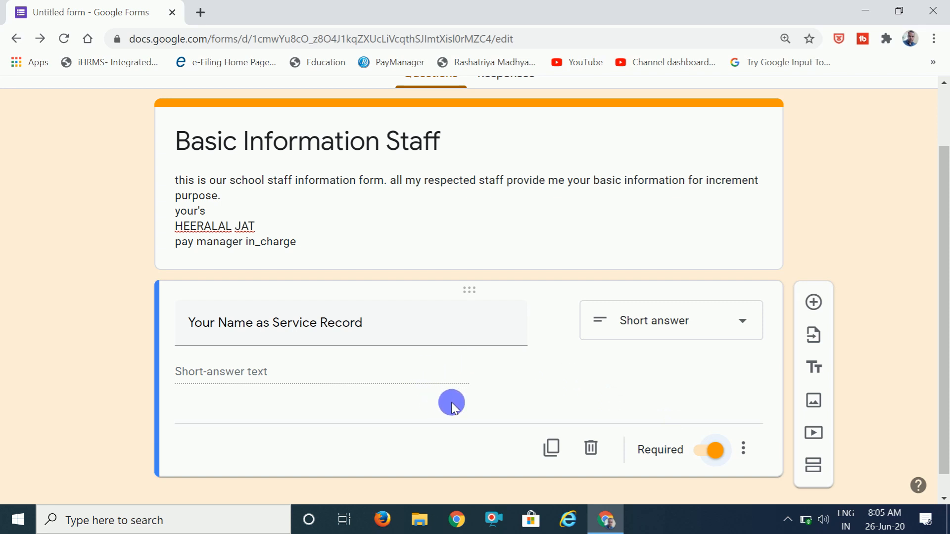
scroll(451, 403, down, 1)
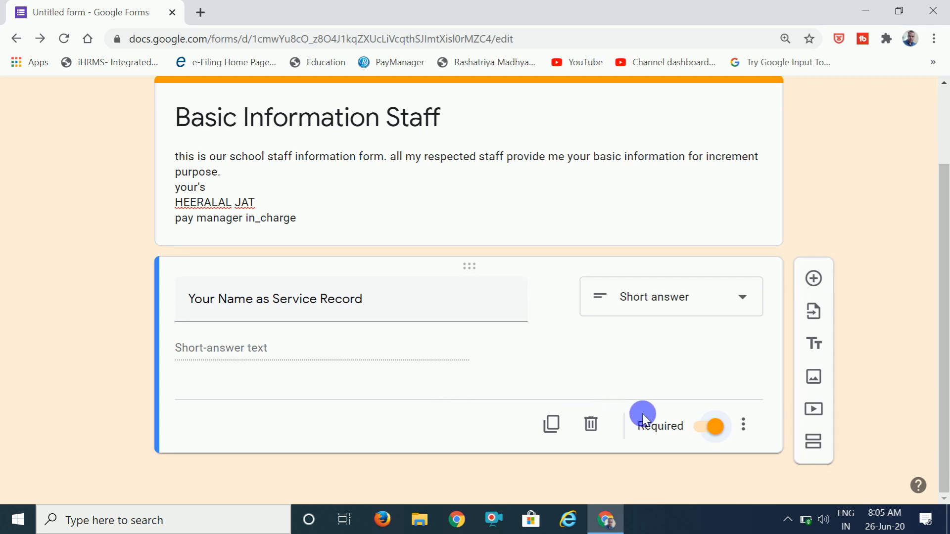
click(745, 424)
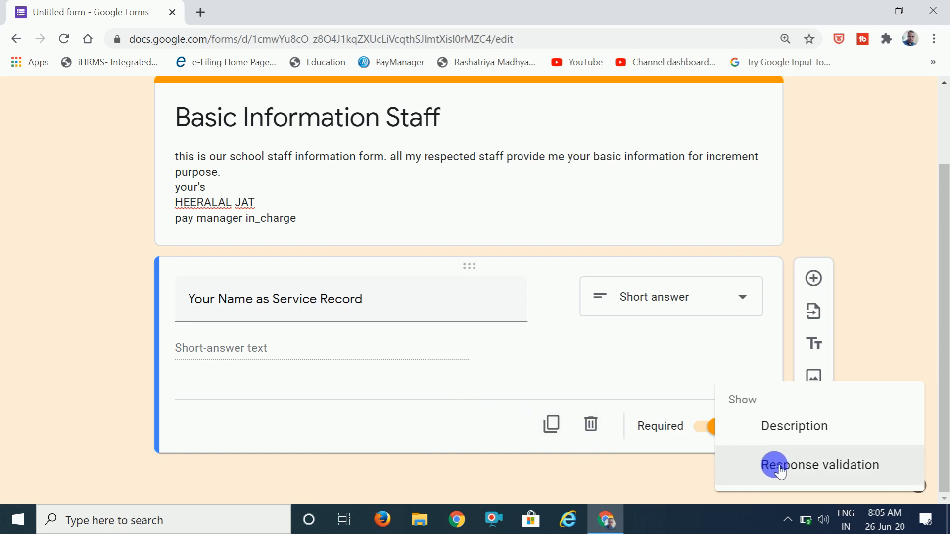
click(618, 367)
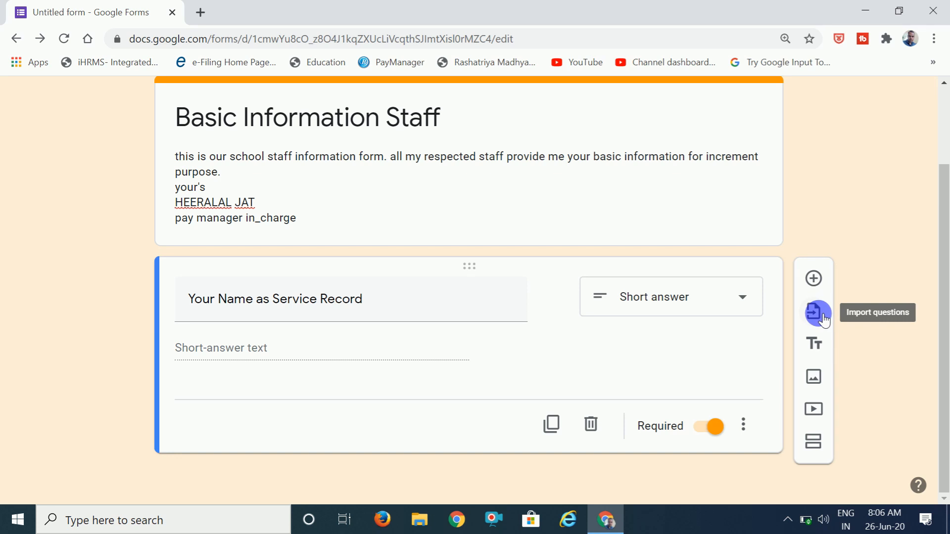
click(826, 380)
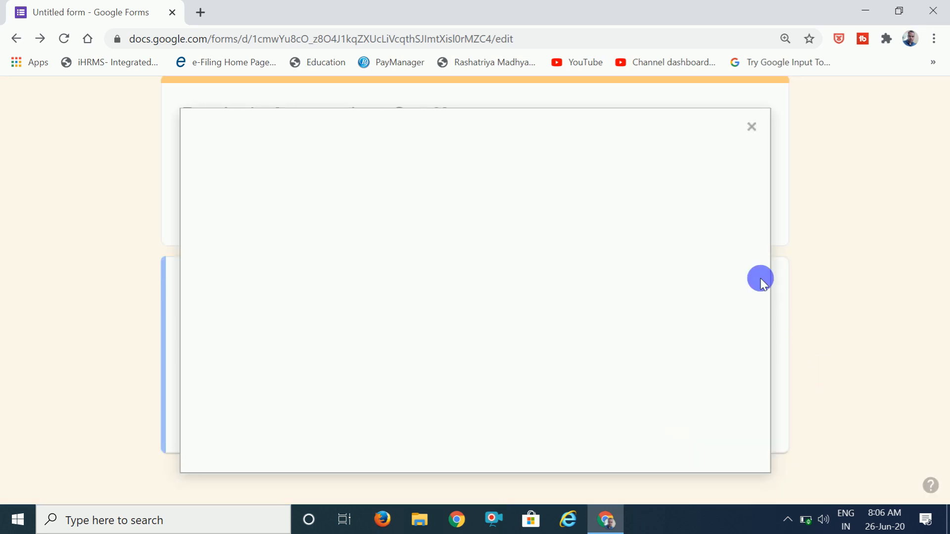
click(751, 129)
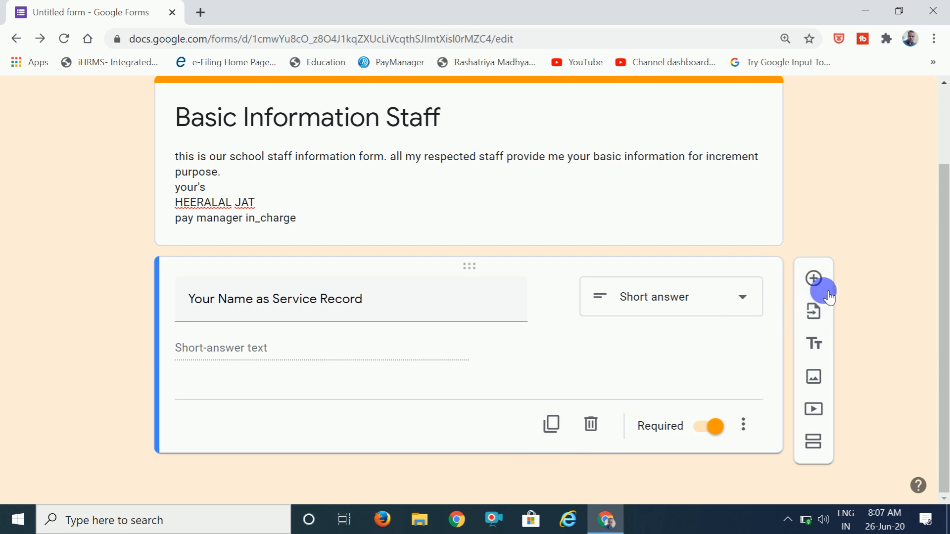
- Duplicate the name question into father's name, Basic Pay, Pay matrix level and Post, then add a section
click(553, 423)
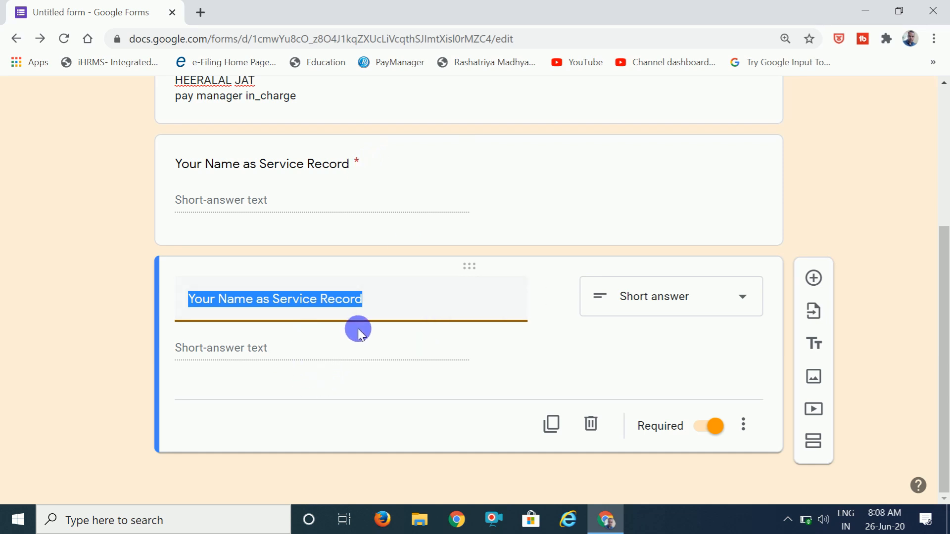
click(263, 303)
drag(263, 303, 376, 297)
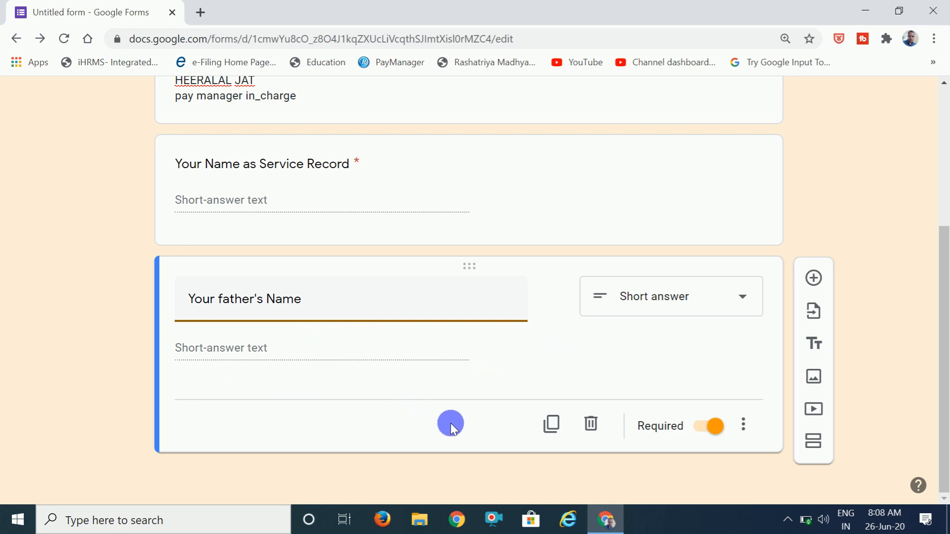
click(551, 427)
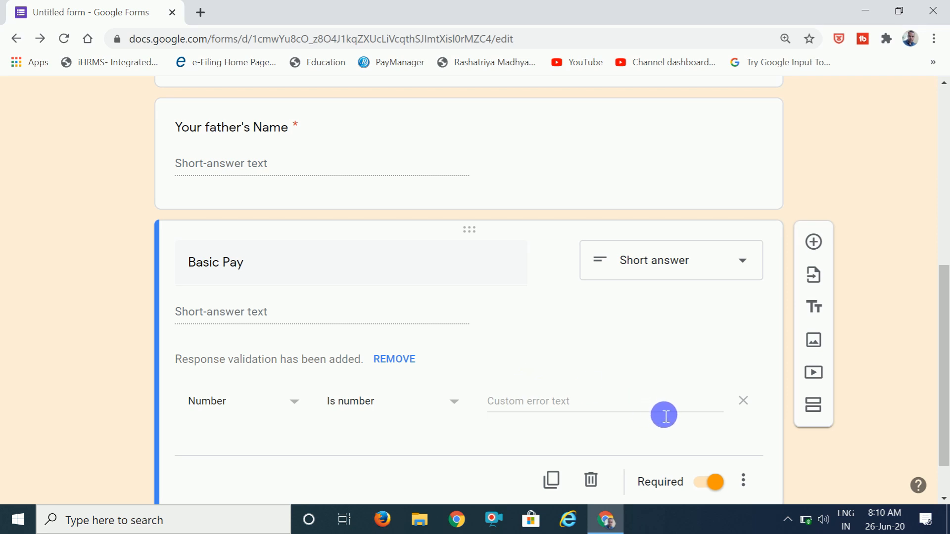
click(743, 401)
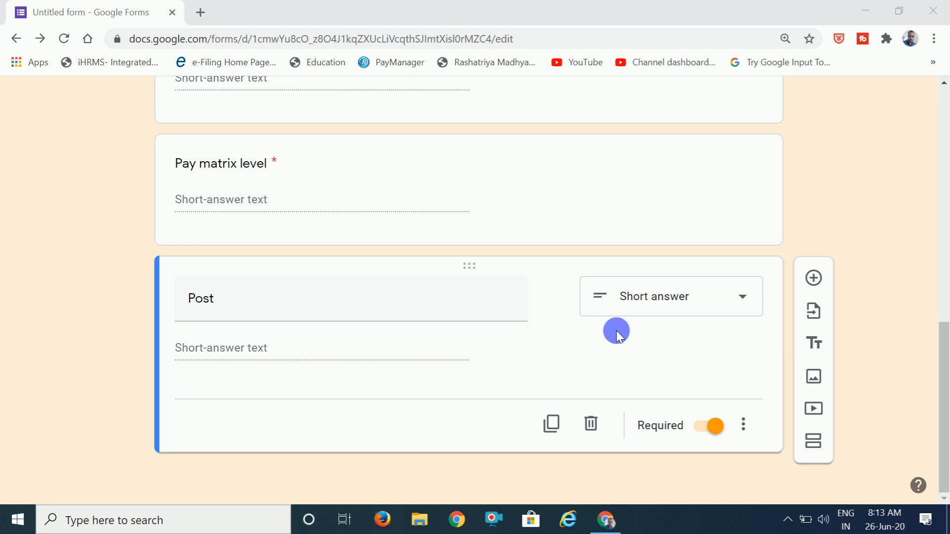
click(817, 450)
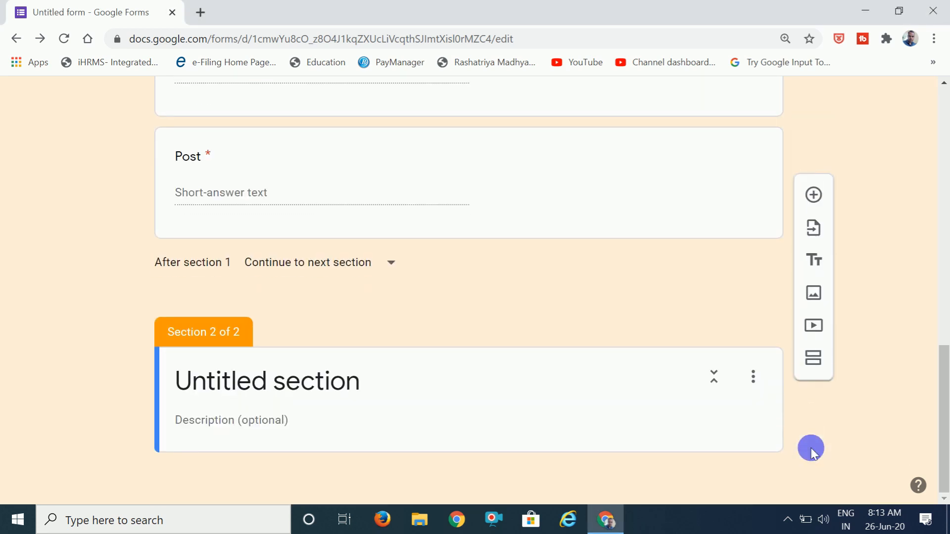
- Title the new section 'service related information'
click(359, 394)
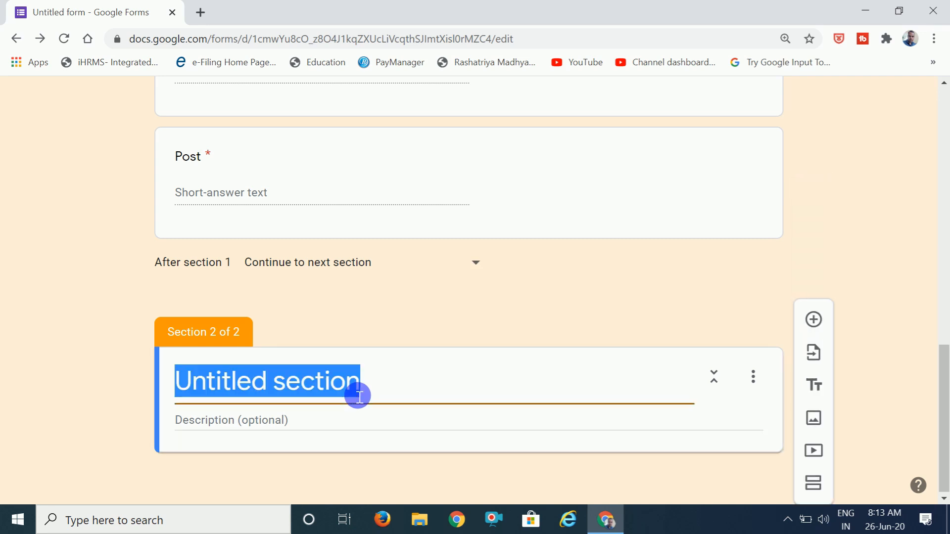
text(service related information)
click(673, 425)
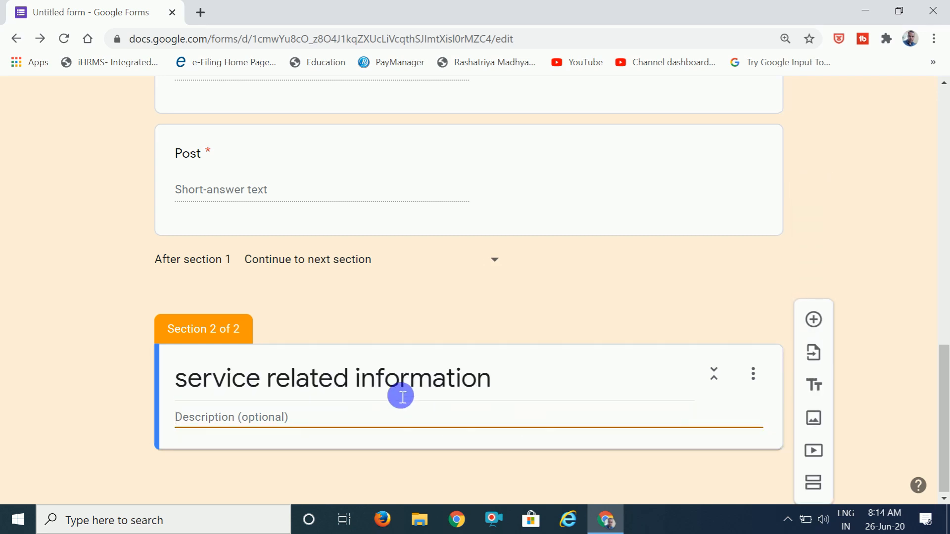
- Add a 'First joining Date' date question to the section and duplicate it
click(814, 322)
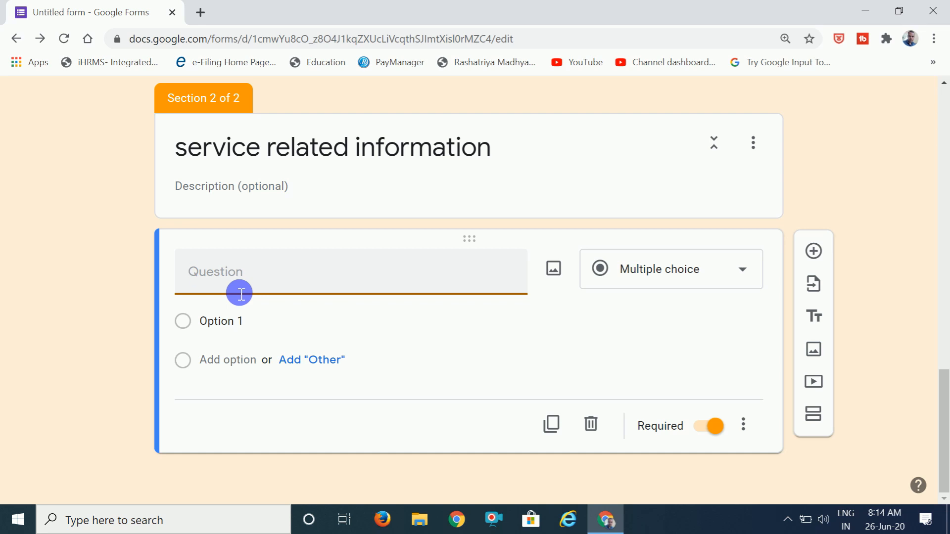
text(Fi)
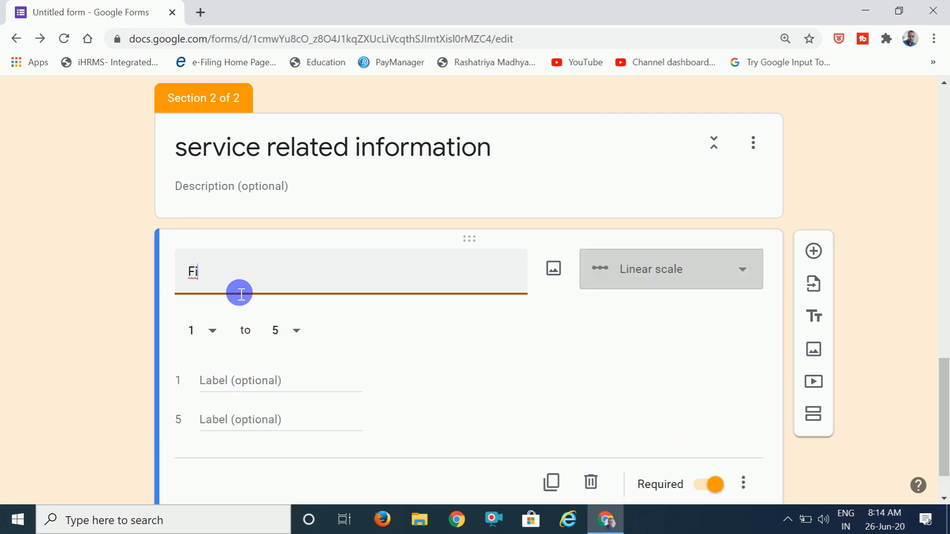
text(rst joining Date)
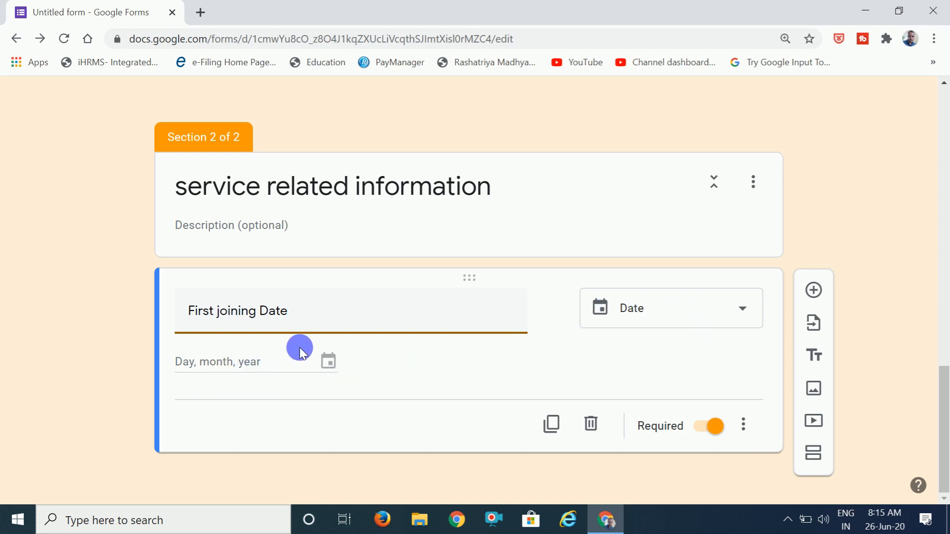
click(551, 424)
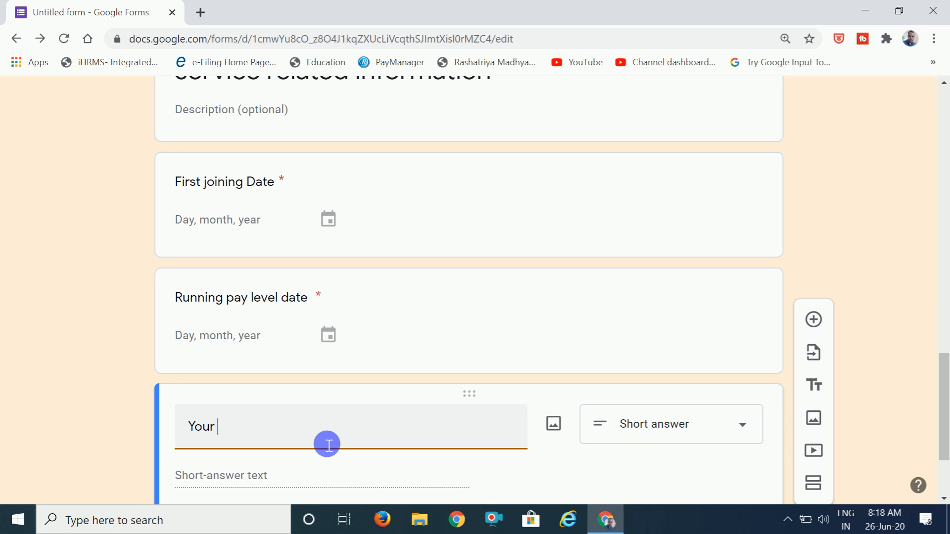
- Give the Your Aadhar question length validation requiring a minimum of 12 characters
text(A)
text(adhar)
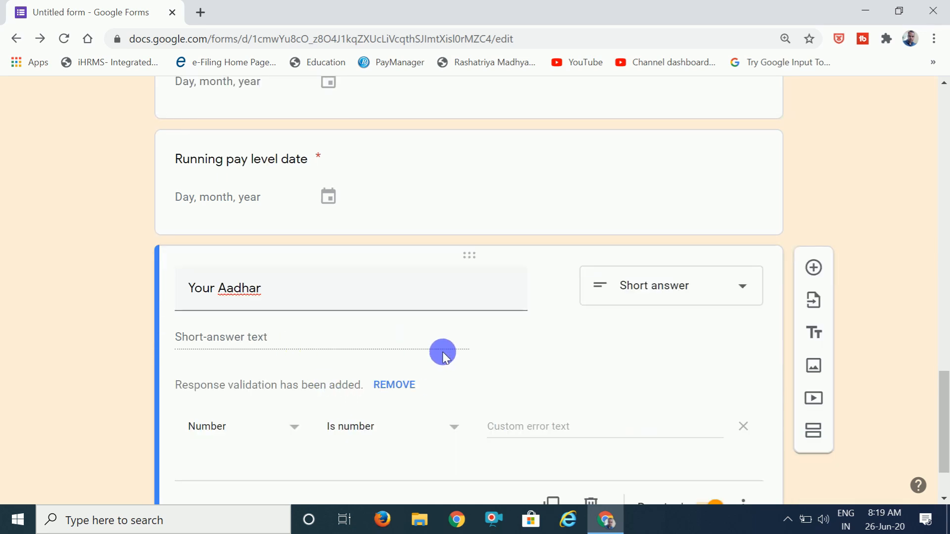
click(296, 429)
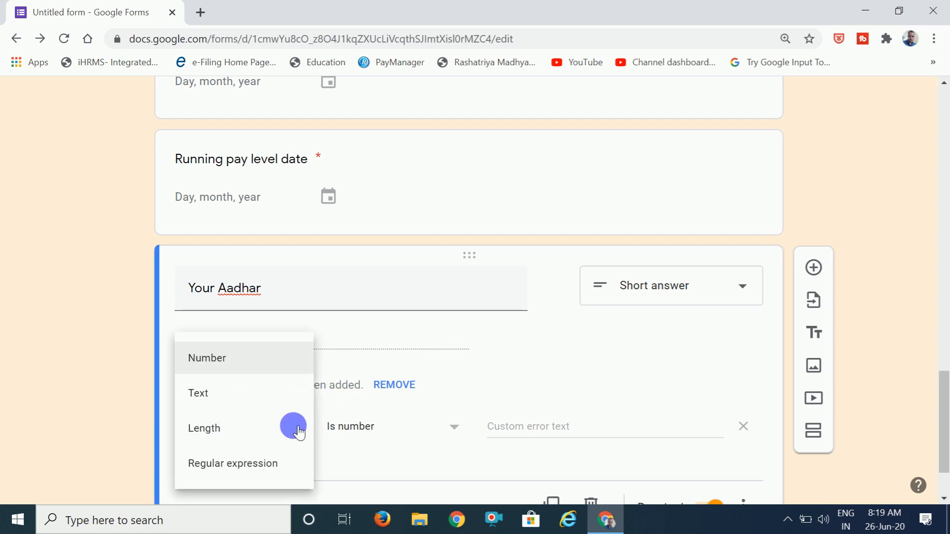
click(204, 428)
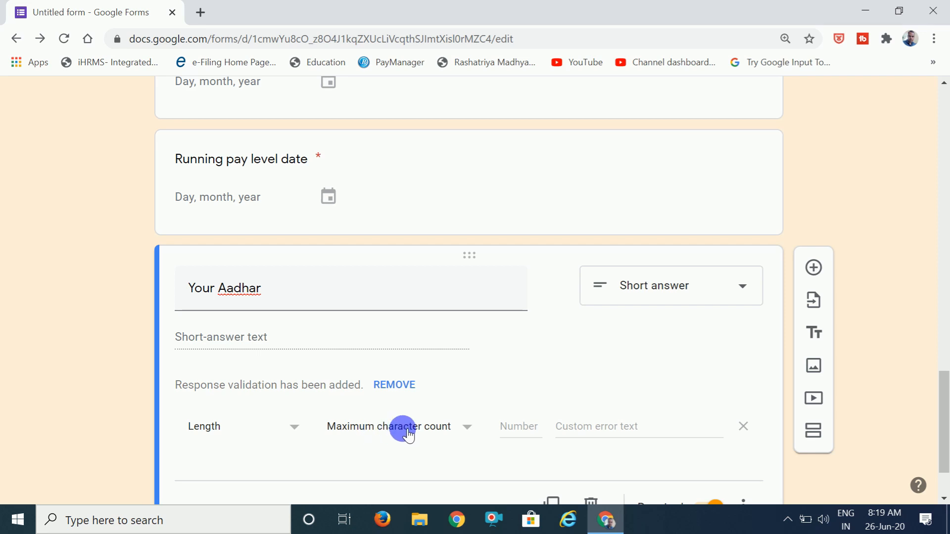
click(473, 429)
click(474, 430)
click(470, 430)
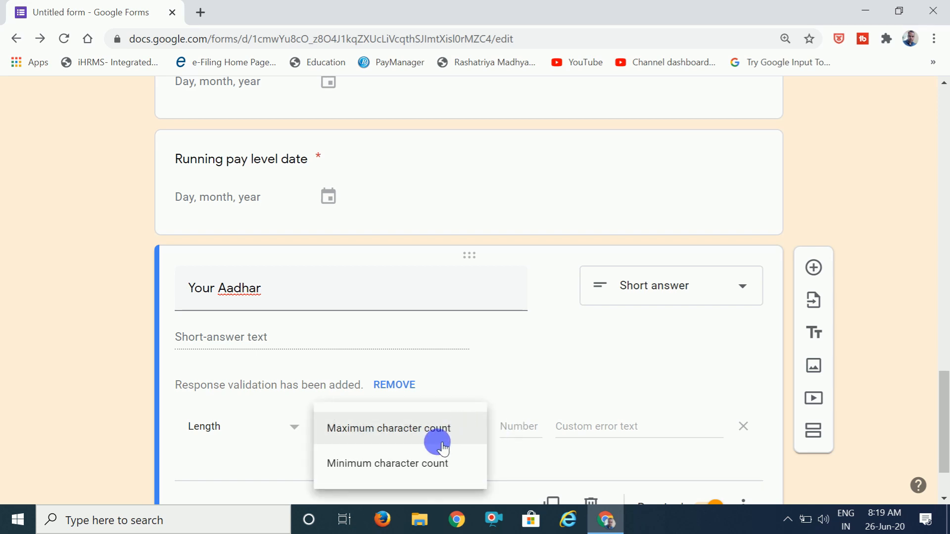
click(403, 465)
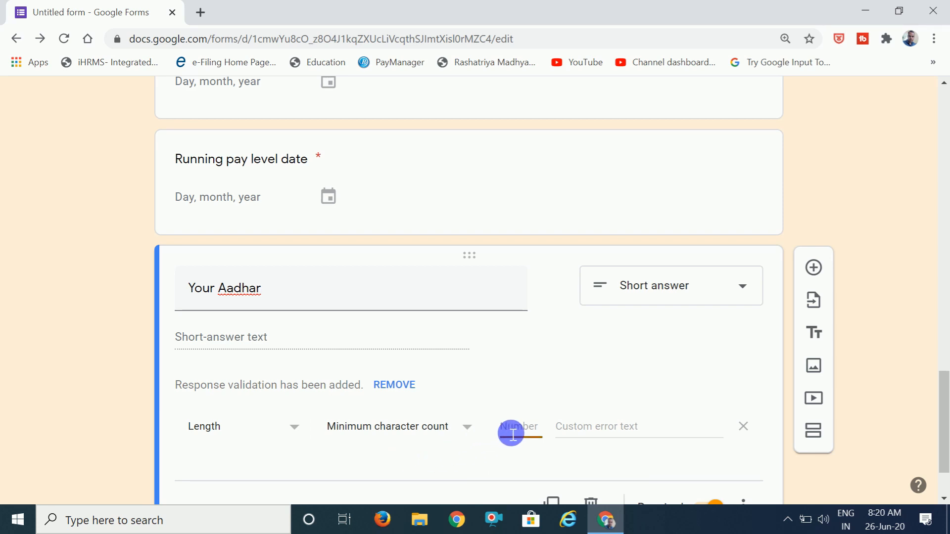
text(12)
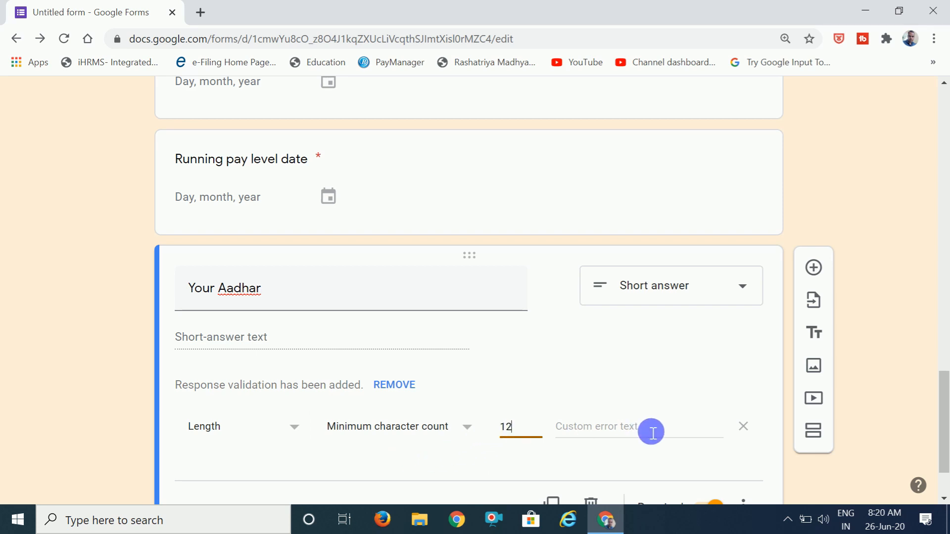
- Add a custom error message to the Aadhar validation and duplicate the question
click(628, 433)
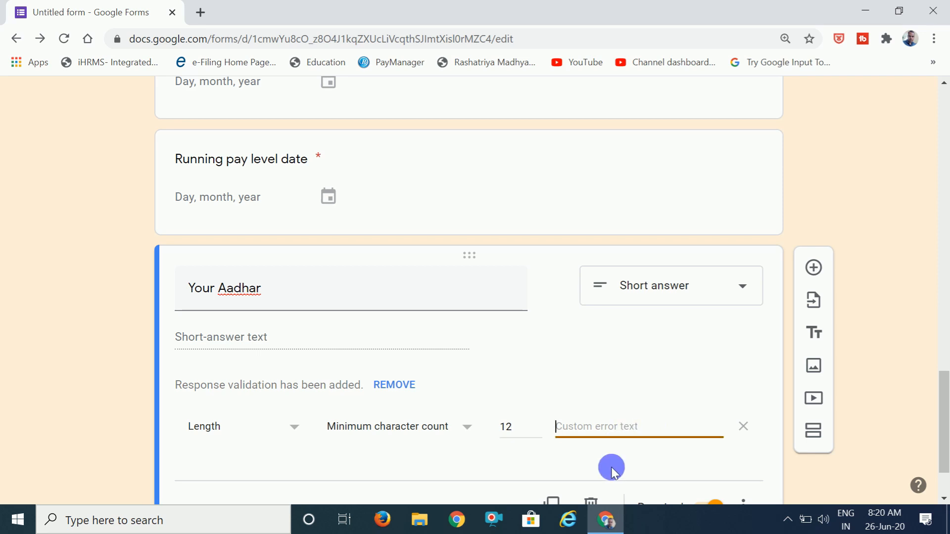
scroll(612, 472, down, 1)
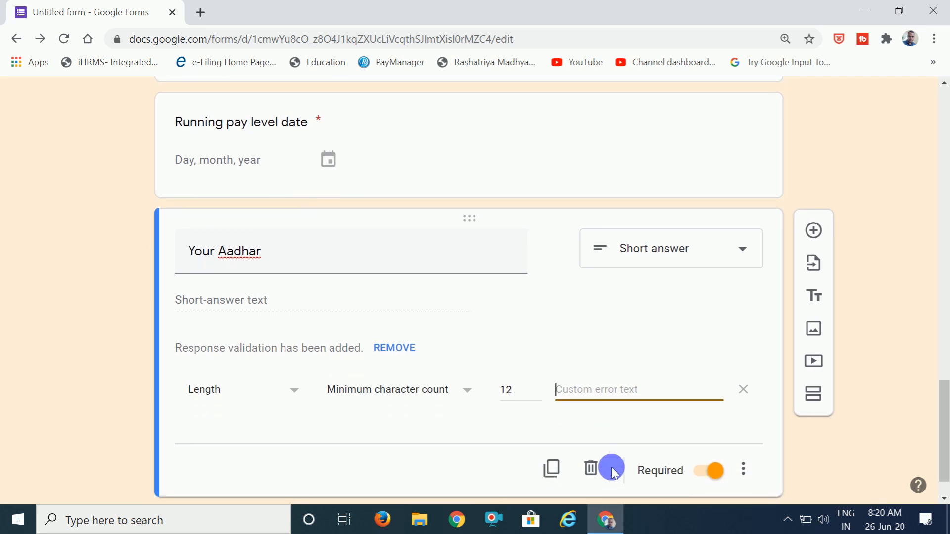
text(fill correct Aadhar no. in 12 digit)
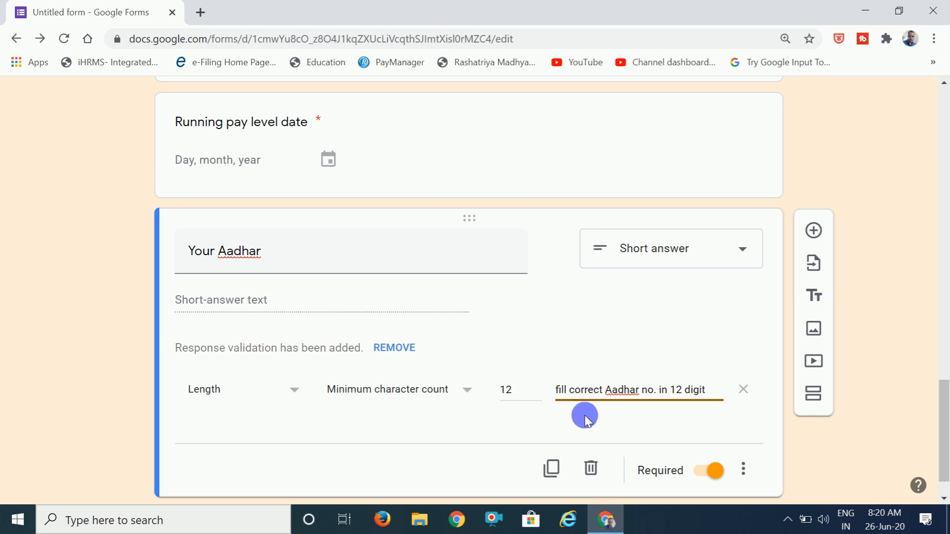
click(564, 470)
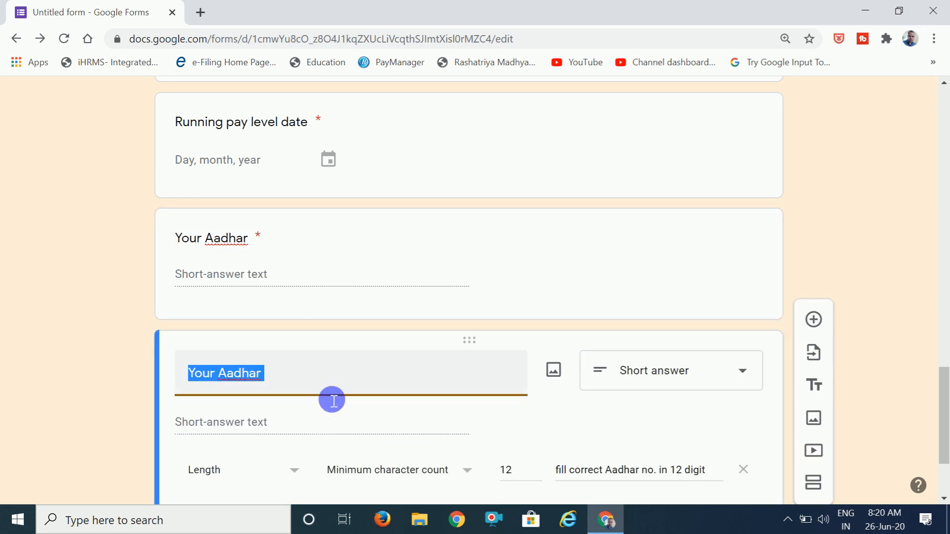
- Turn the copied Your Aadhar question into a file upload question
click(744, 376)
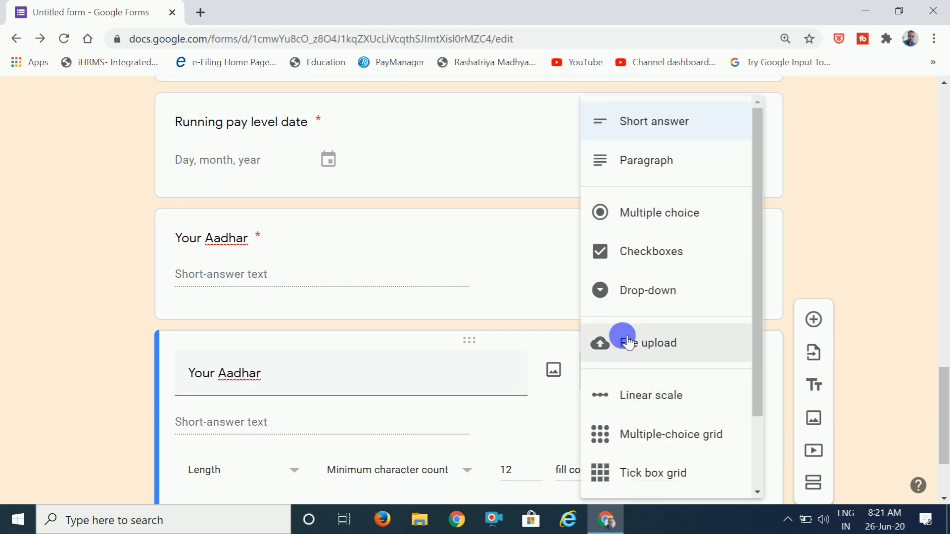
click(642, 347)
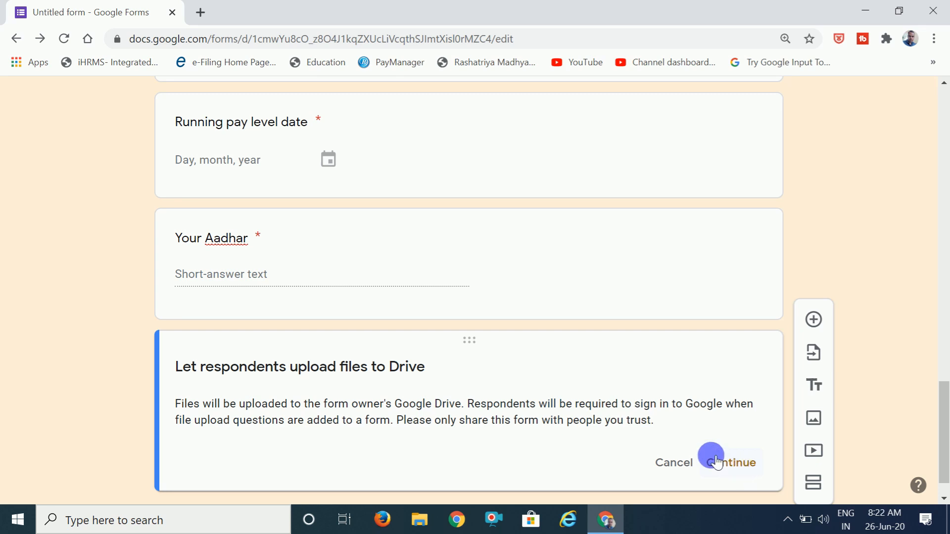
click(731, 464)
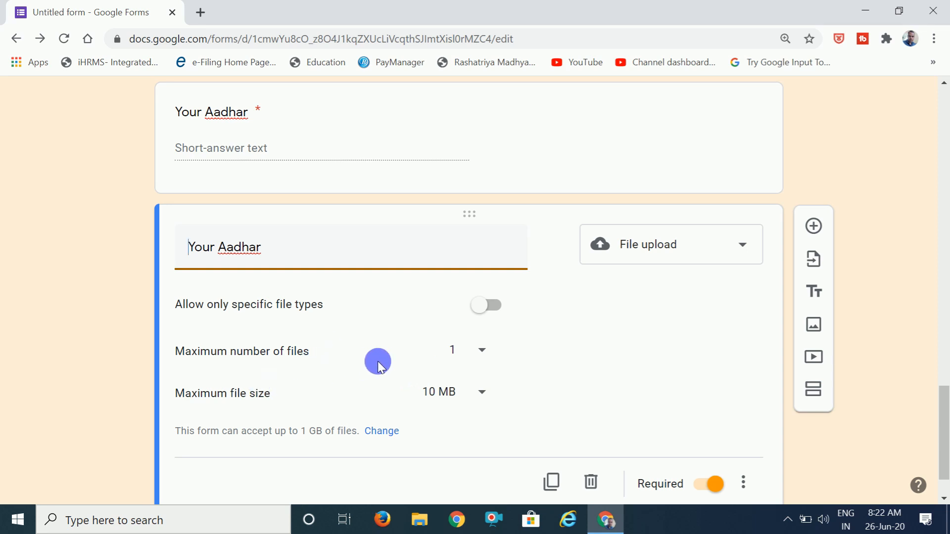
- Limit the Aadhar upload to a maximum of 1 file of at most 1 MB
click(487, 354)
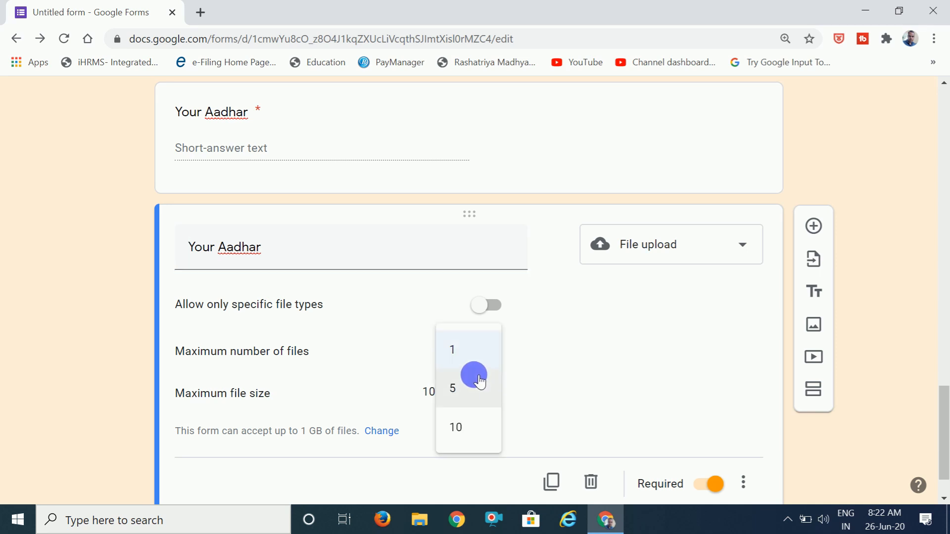
click(524, 387)
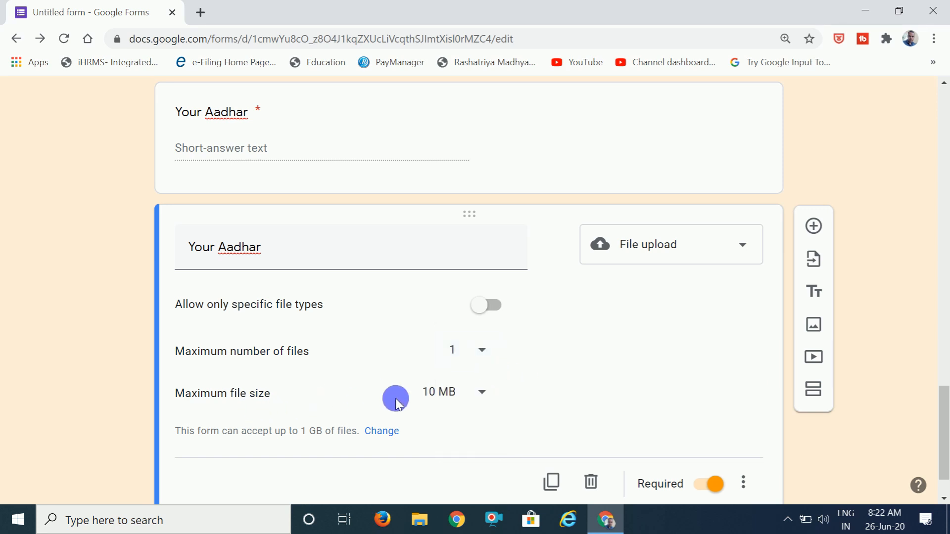
click(484, 396)
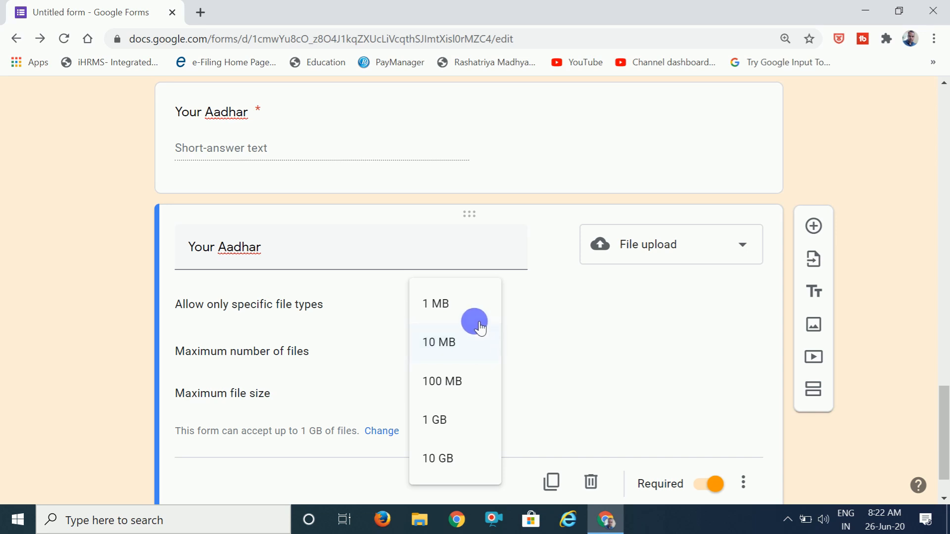
click(451, 307)
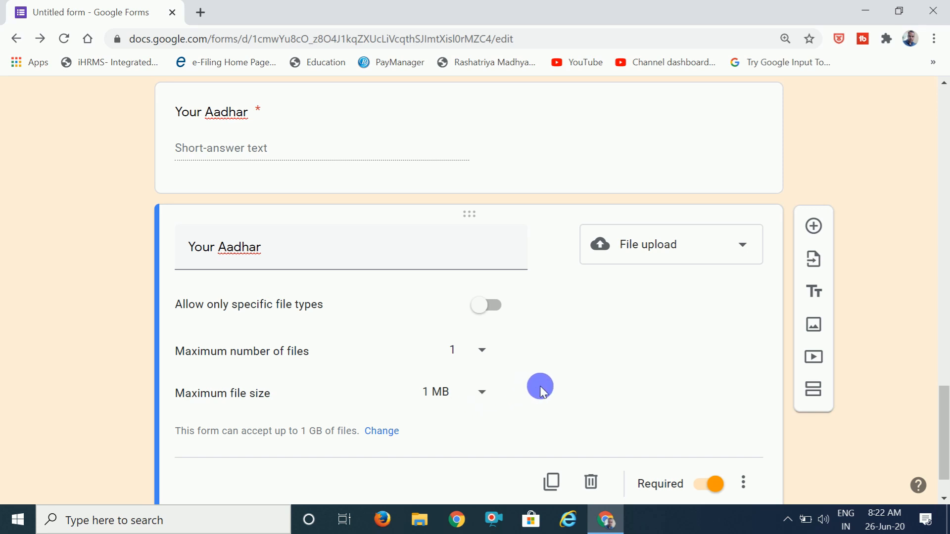
scroll(594, 371, down, 1)
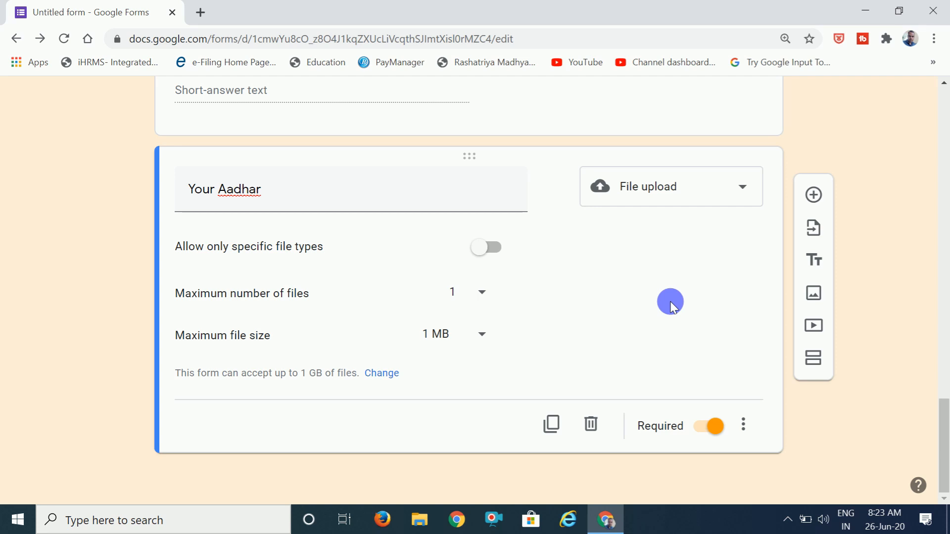
click(746, 191)
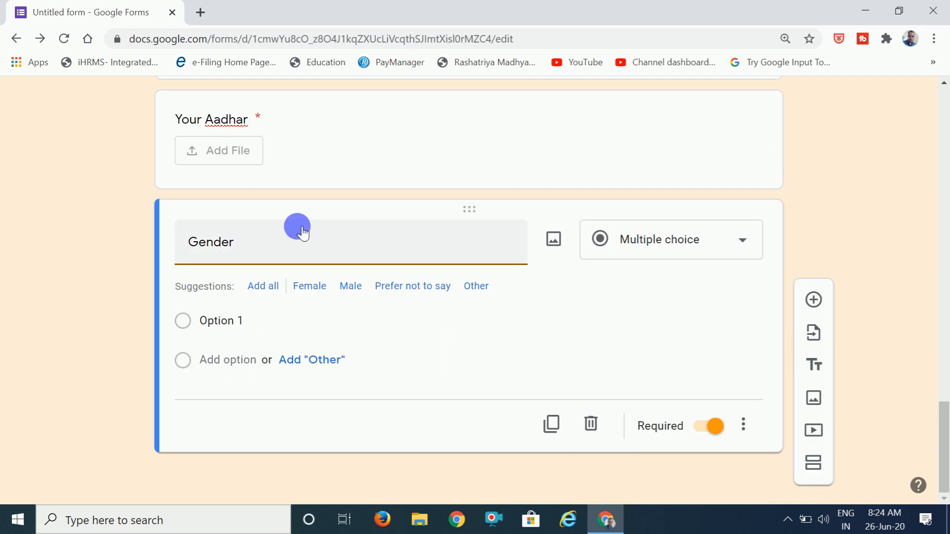
- Make Gender a drop-down question with Male, Female, other, and duplicate it
click(751, 246)
click(662, 284)
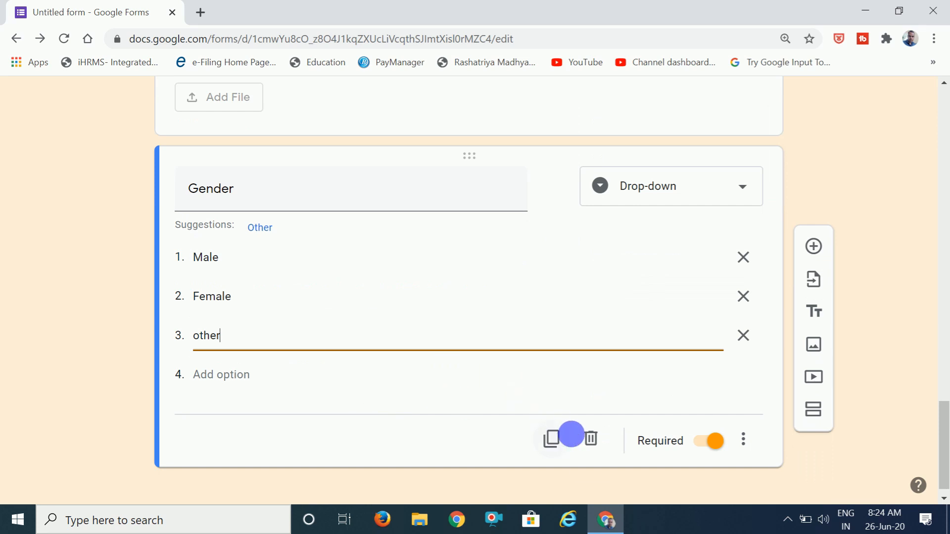
click(563, 445)
click(744, 288)
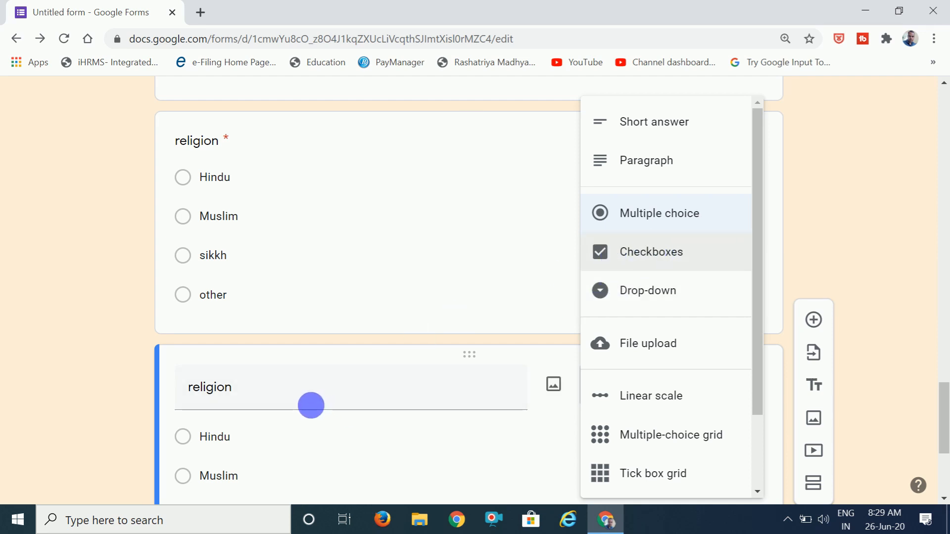
- Retitle the copy 'How many ACPs have you taken so far' and add an Other option
click(289, 394)
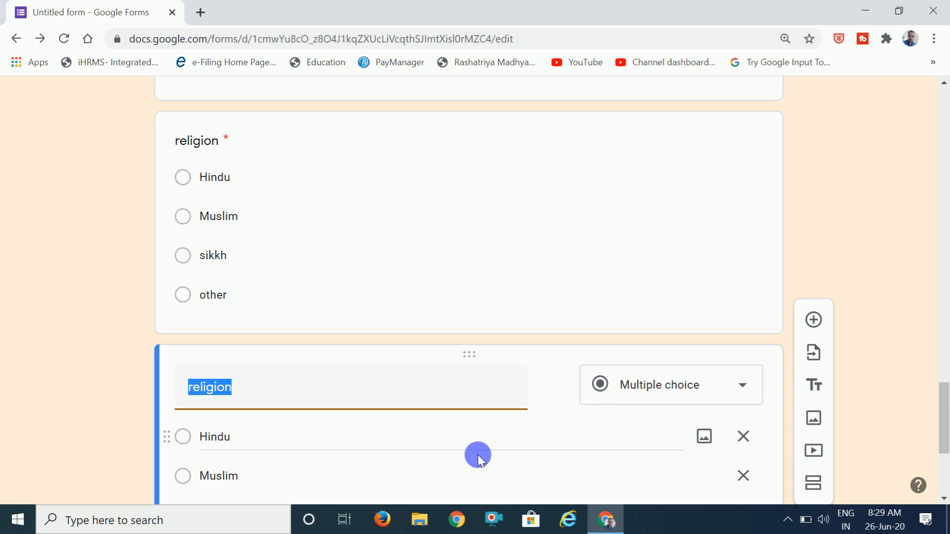
text(How many ACPs have you taken so far)
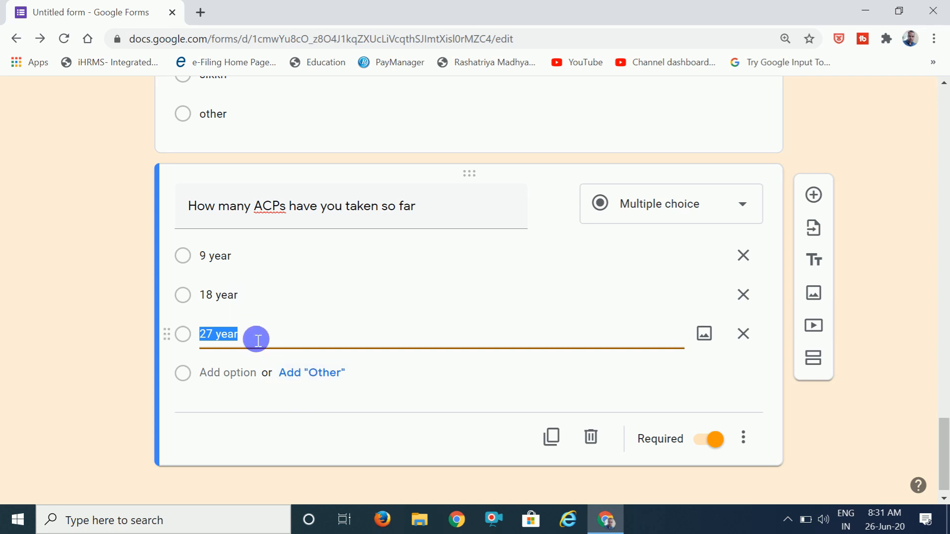
click(310, 375)
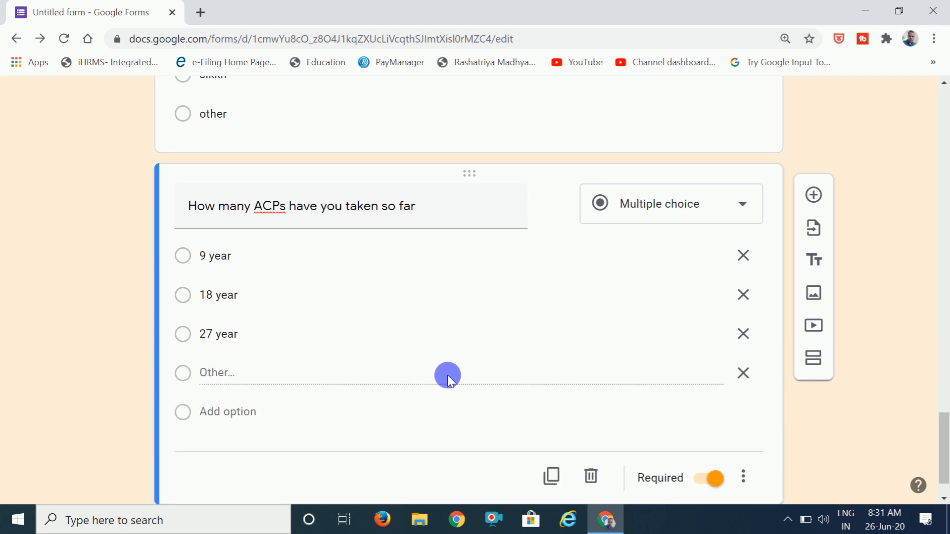
scroll(447, 375, down, 1)
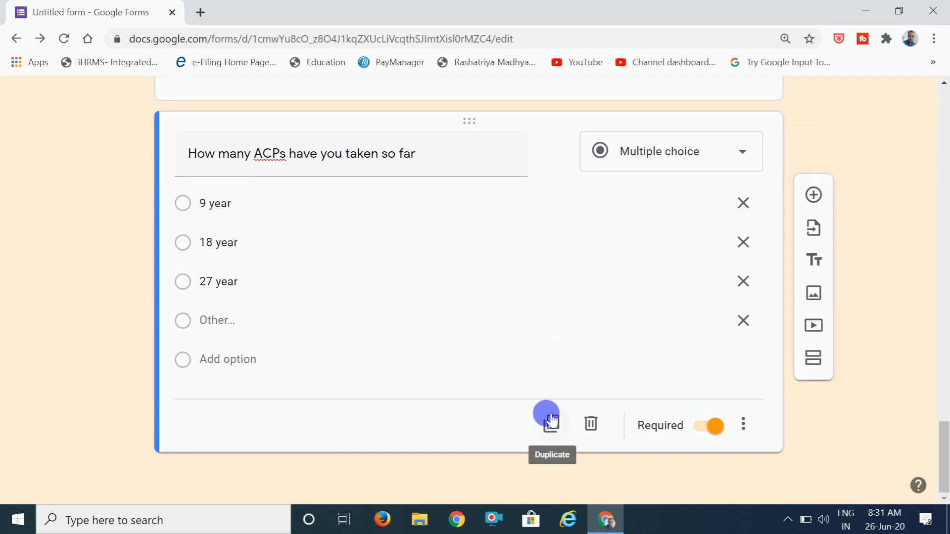
- Add a paragraph question about other salary problems below the ACP question, then duplicate it
click(745, 155)
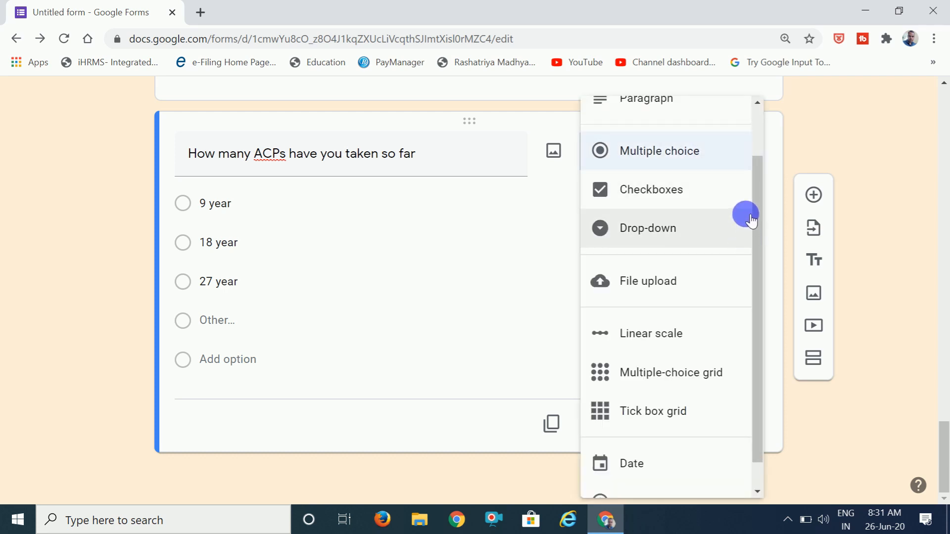
scroll(747, 216, down, 1)
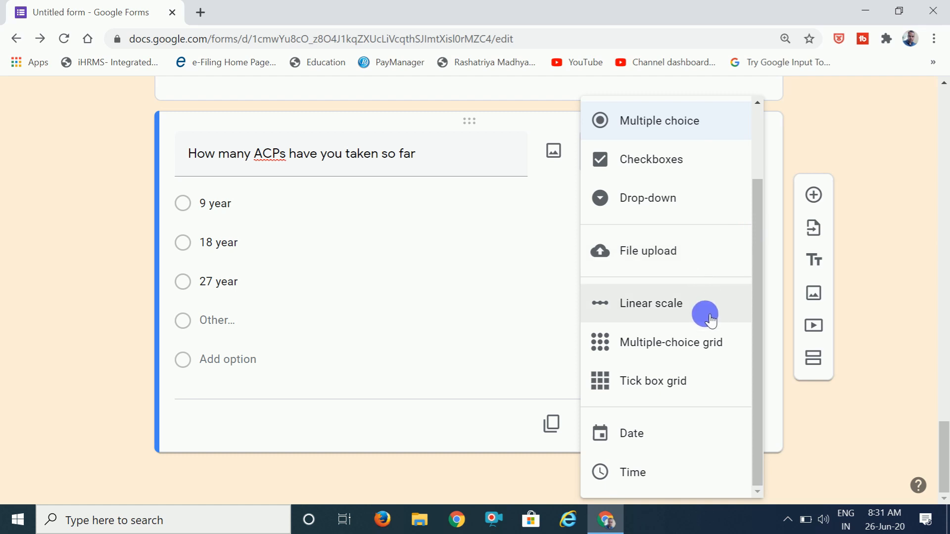
click(757, 137)
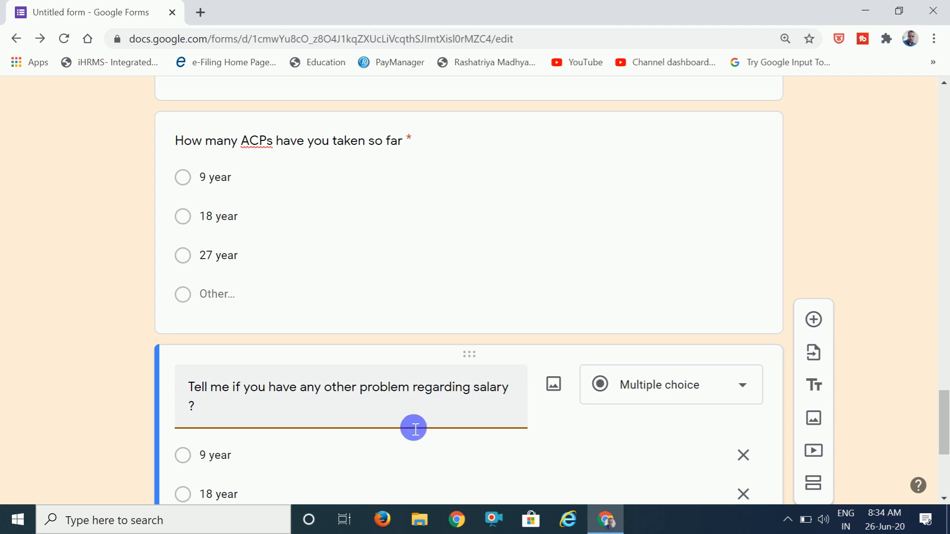
click(744, 387)
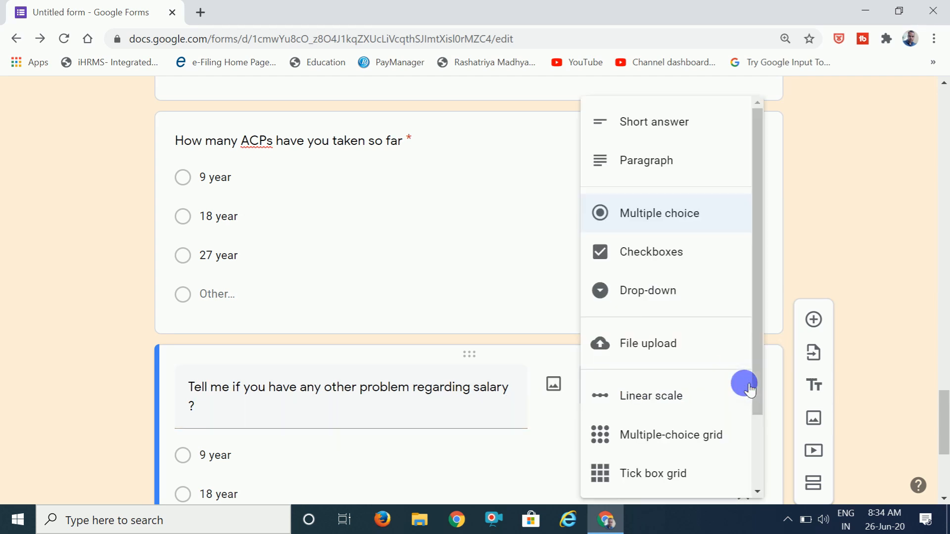
click(669, 159)
scroll(349, 367, down, 2)
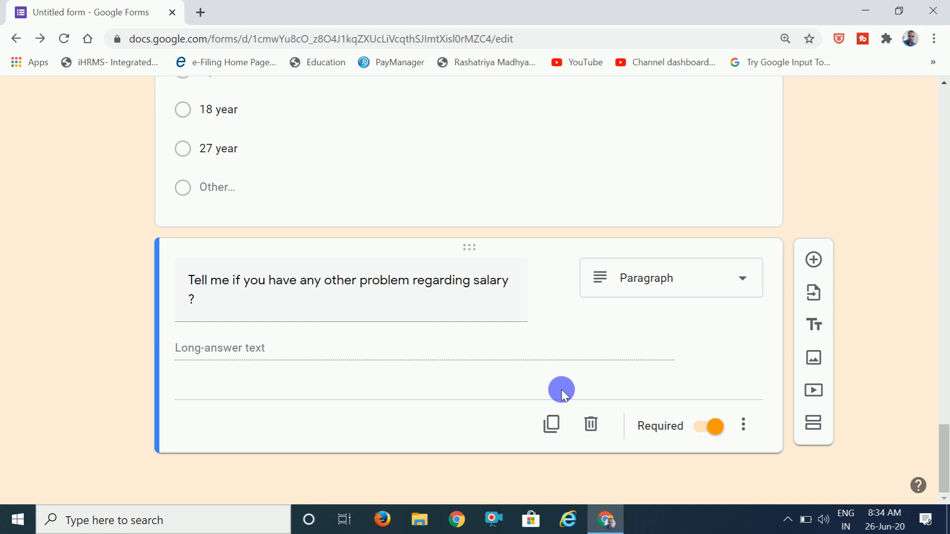
click(563, 426)
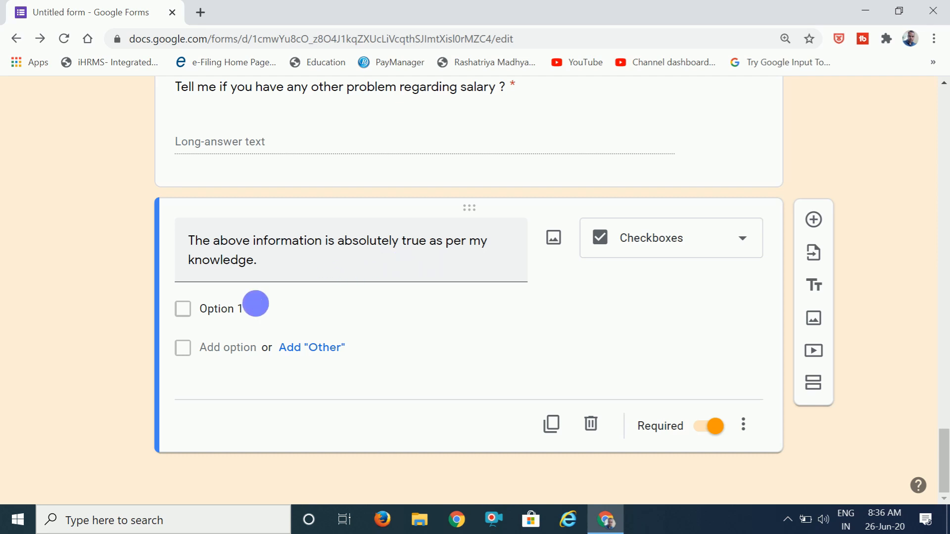
- Replace the declaration checkbox's Option 1 with 'Accept' and return to the form's top
click(194, 319)
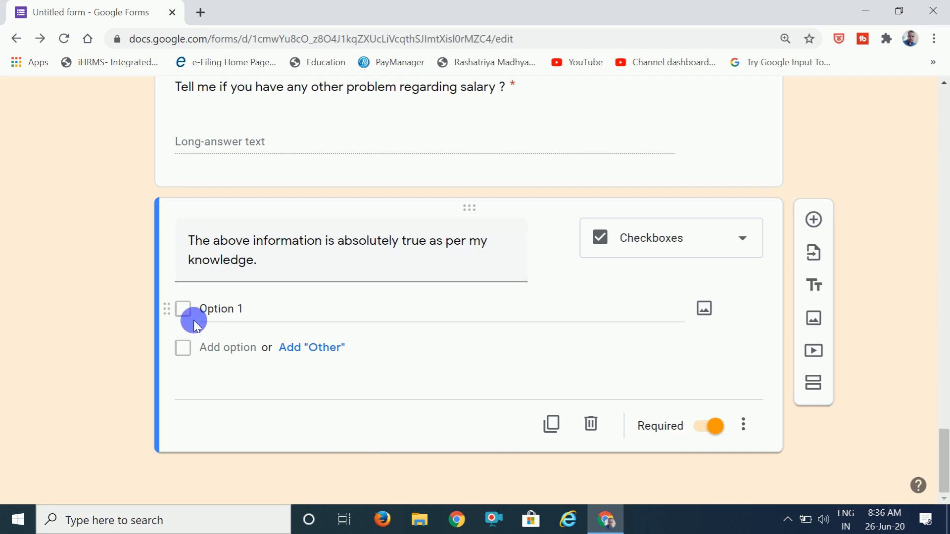
click(248, 318)
text(Accept)
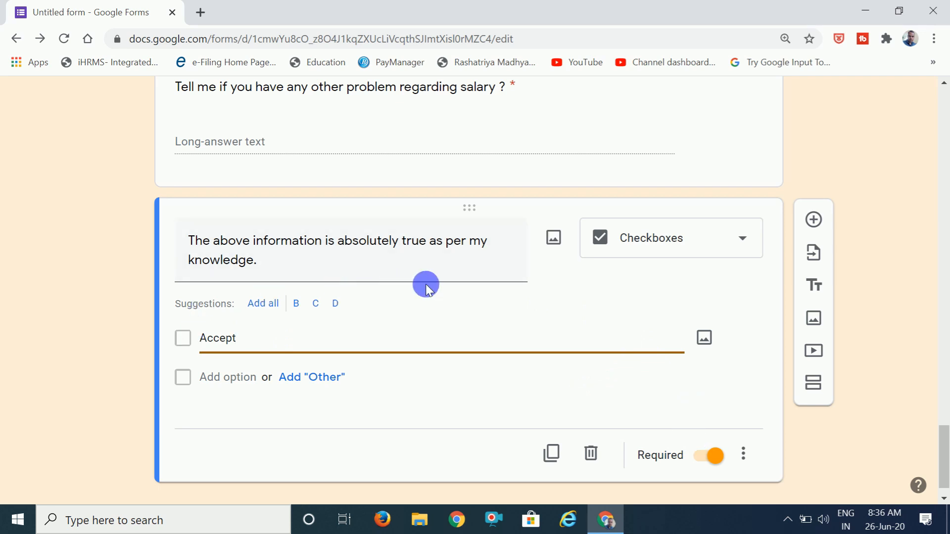
scroll(415, 352, down, 1)
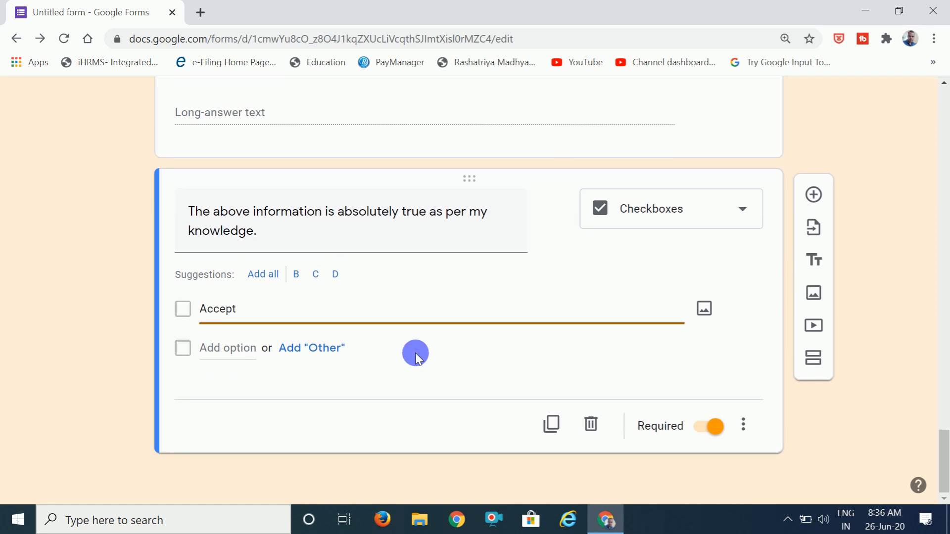
scroll(415, 352, up, 3)
scroll(416, 353, up, 20)
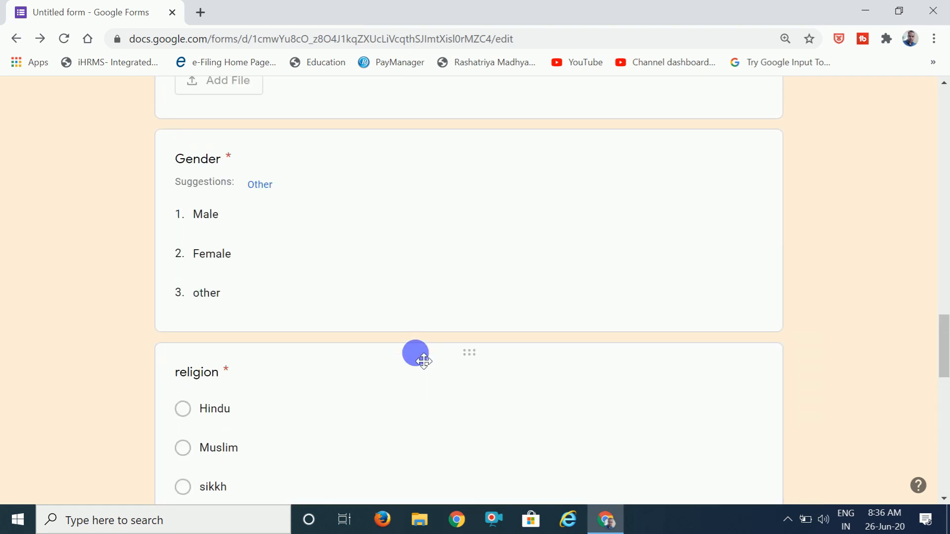
scroll(423, 361, up, 20)
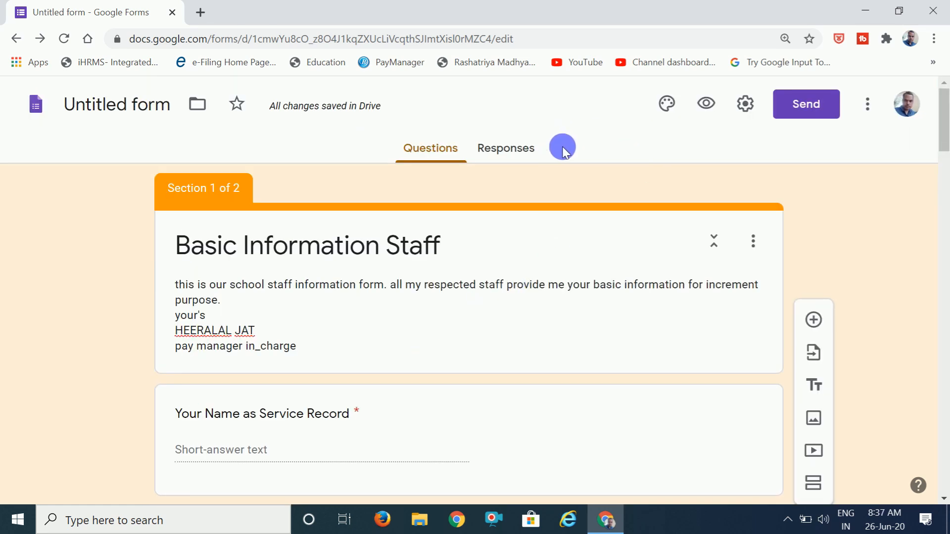
click(713, 108)
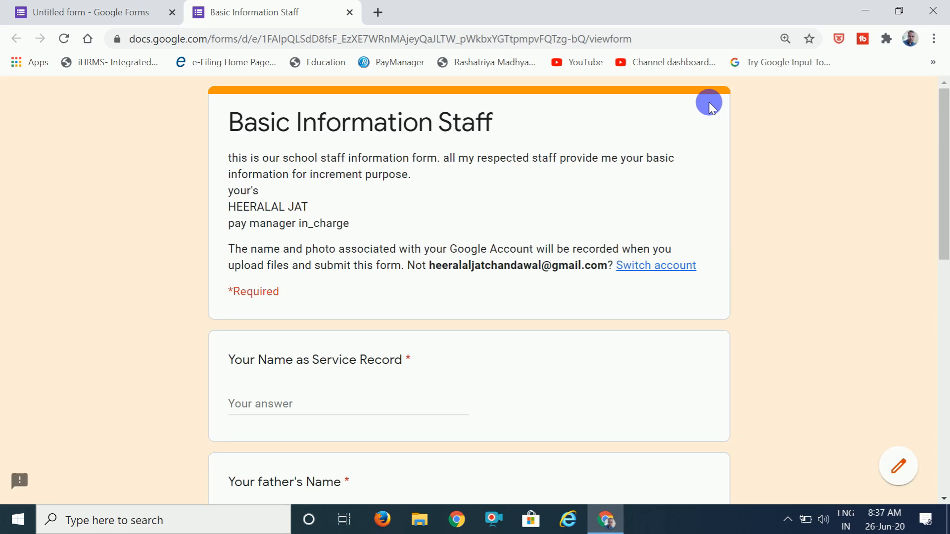
scroll(710, 107, down, 2)
scroll(709, 106, up, 2)
scroll(364, 218, down, 1)
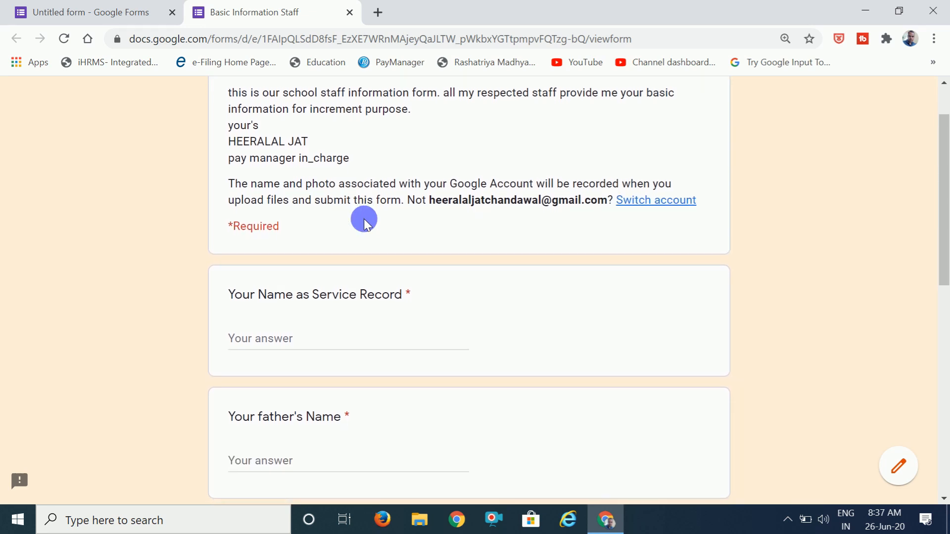
scroll(363, 218, up, 1)
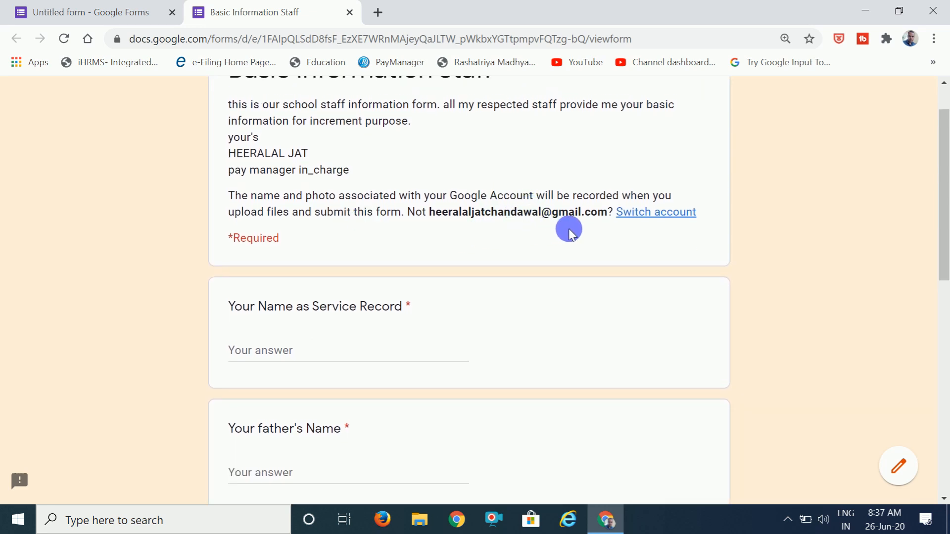
scroll(569, 231, down, 3)
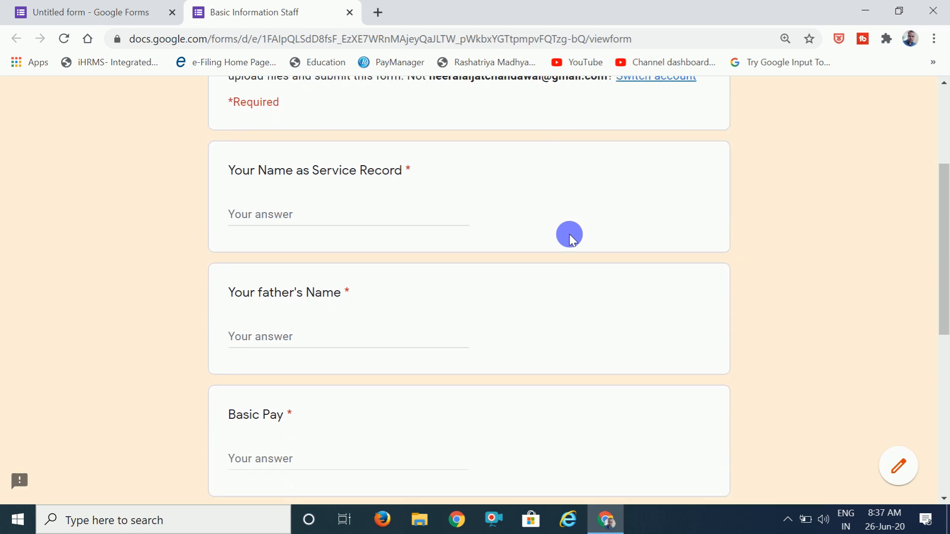
scroll(569, 235, down, 3)
scroll(569, 234, up, 2)
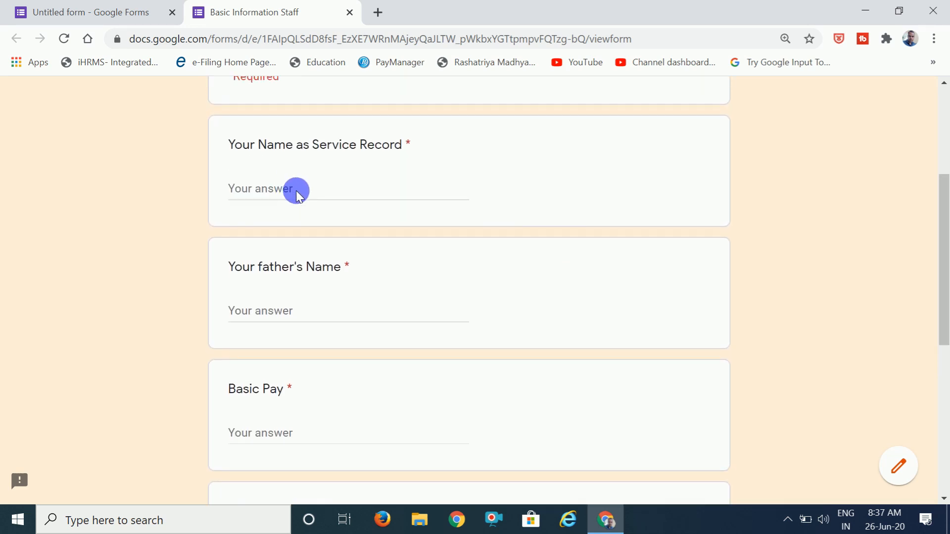
scroll(364, 288, down, 2)
scroll(364, 287, down, 6)
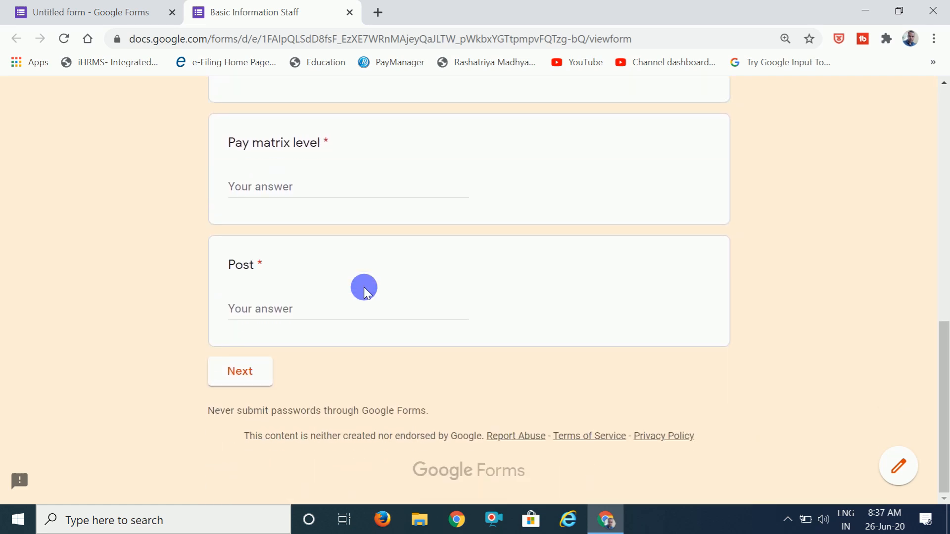
scroll(364, 287, up, 9)
scroll(370, 293, down, 9)
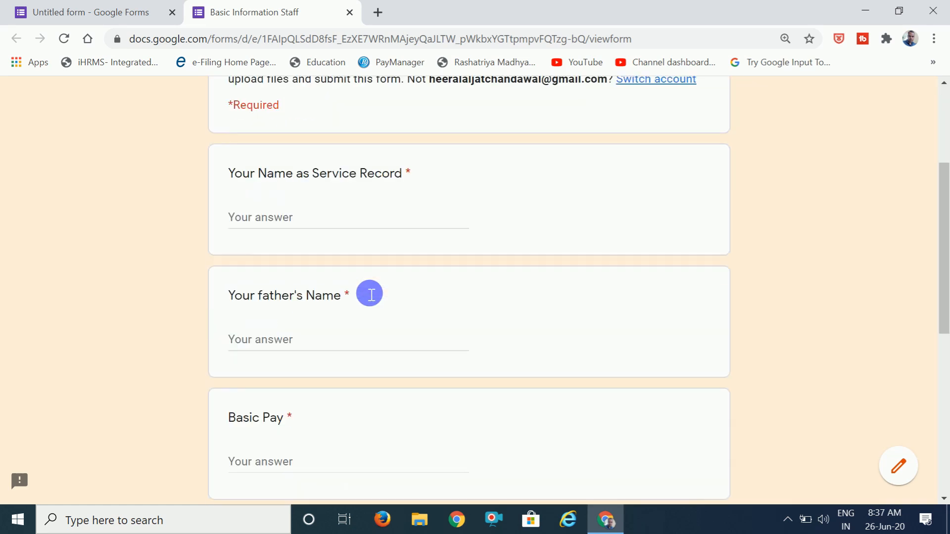
scroll(364, 287, down, 1)
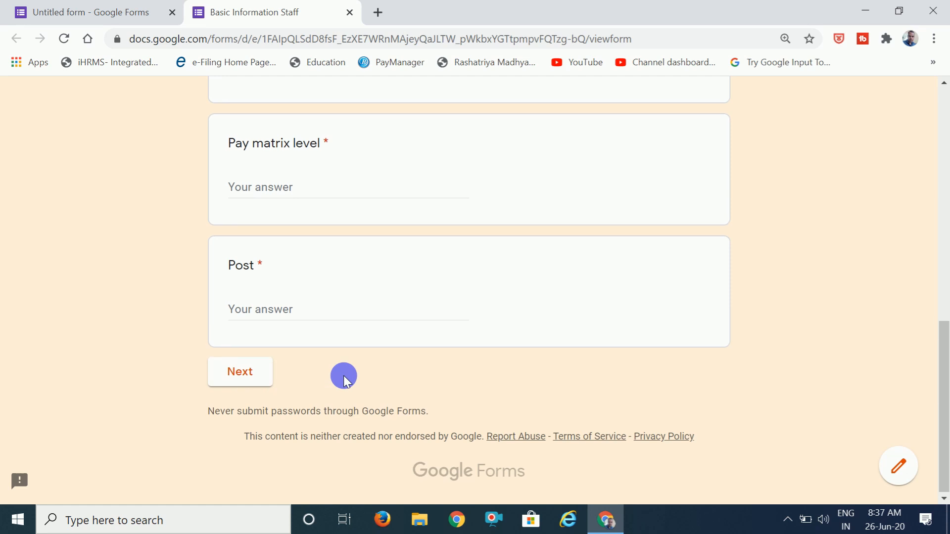
scroll(344, 375, up, 3)
scroll(344, 376, up, 5)
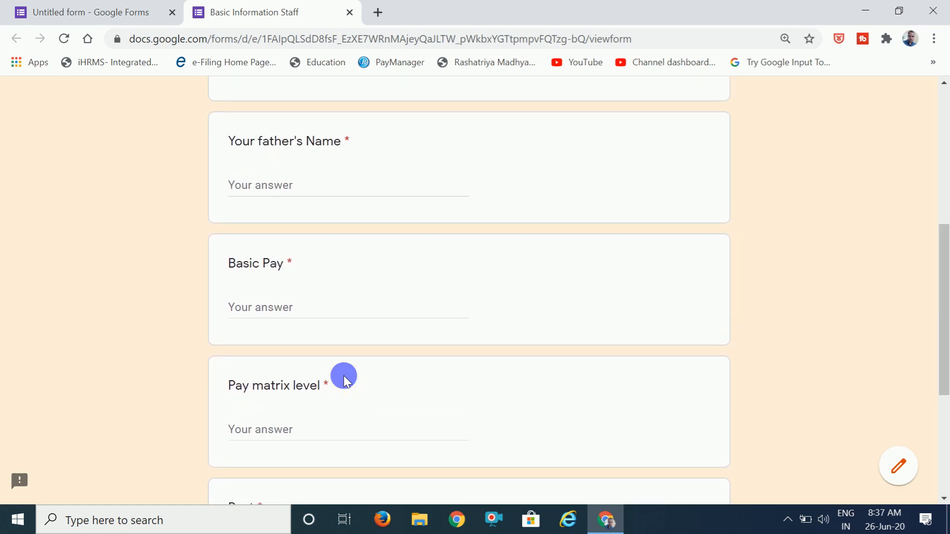
- Answer the first page's questions, entering 'Sr. Teacher' as the Post
click(316, 282)
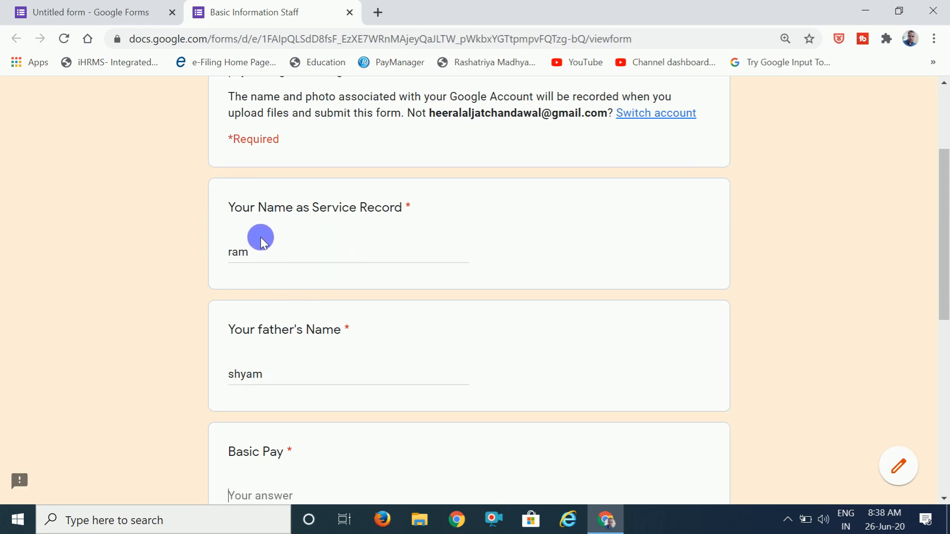
scroll(301, 263, down, 3)
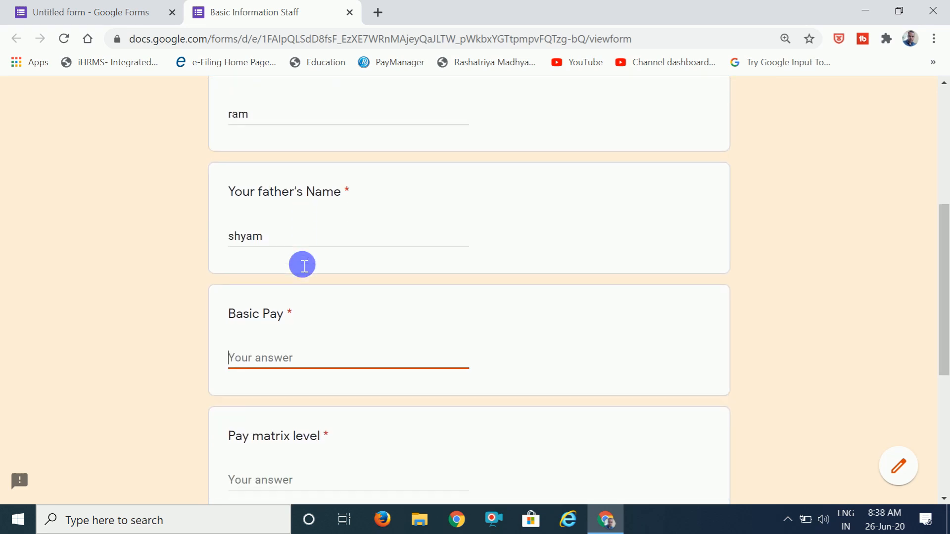
scroll(303, 266, down, 2)
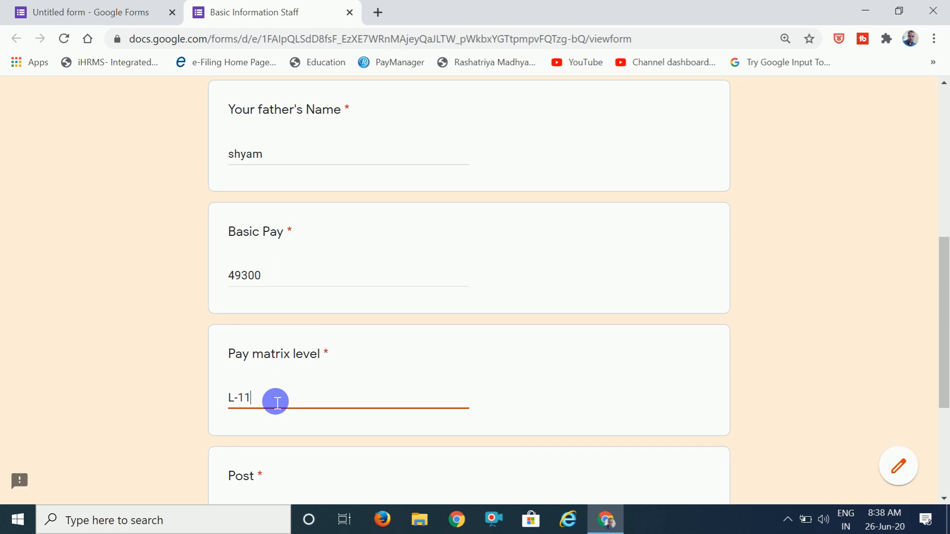
scroll(275, 401, down, 2)
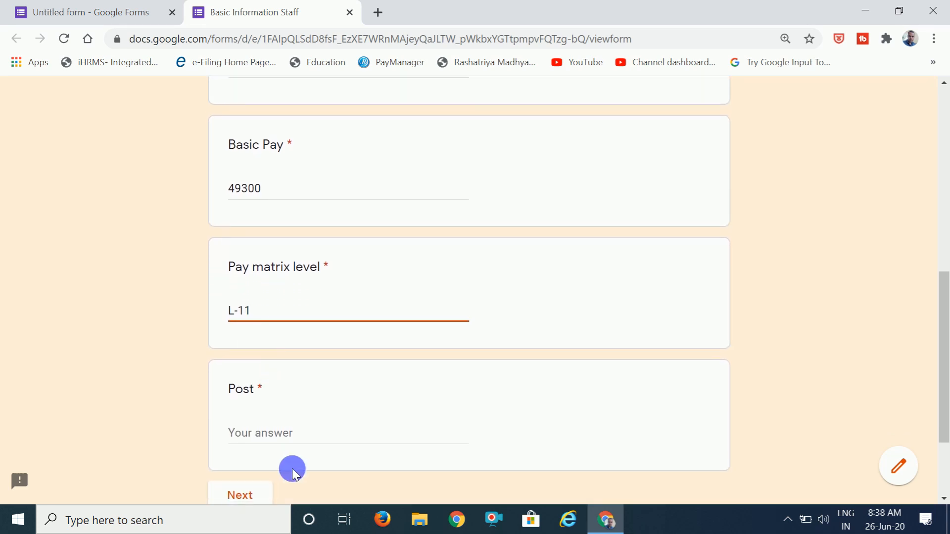
click(266, 440)
text(Sr. Teacher)
scroll(297, 416, down, 2)
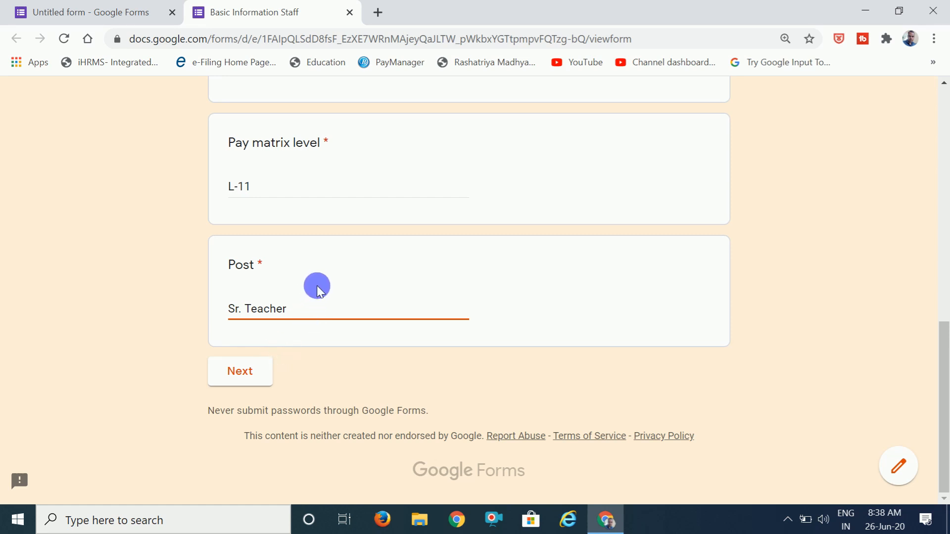
- Move on to the service related information page and focus First joining Date
click(241, 372)
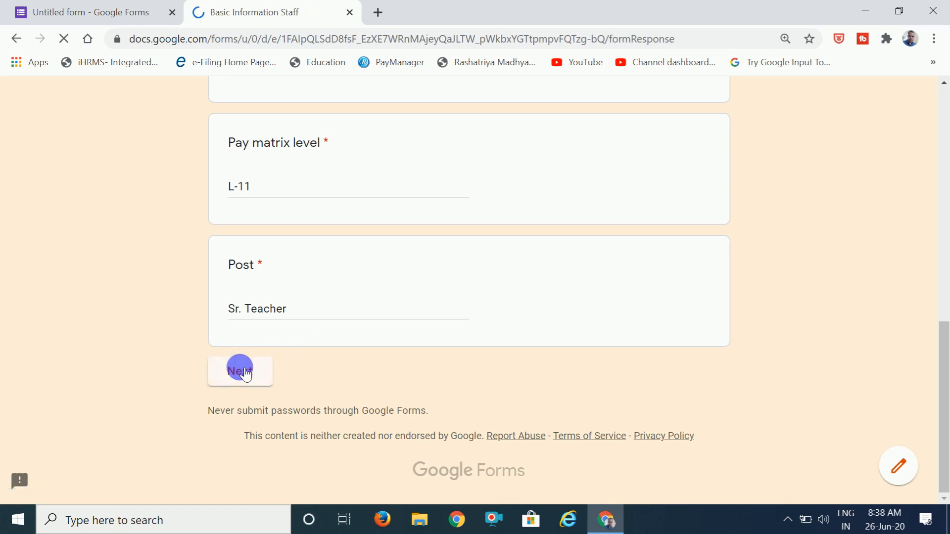
scroll(241, 372, down, 4)
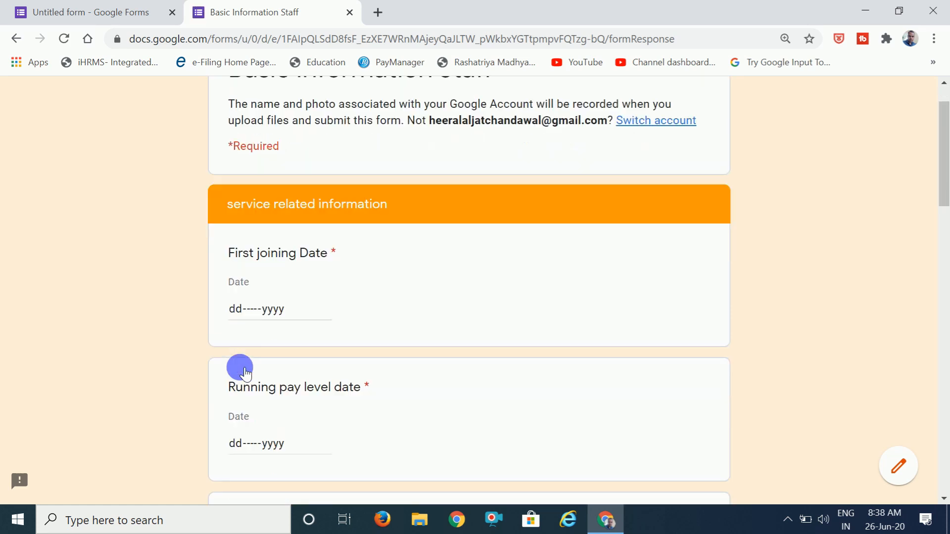
scroll(246, 375, up, 3)
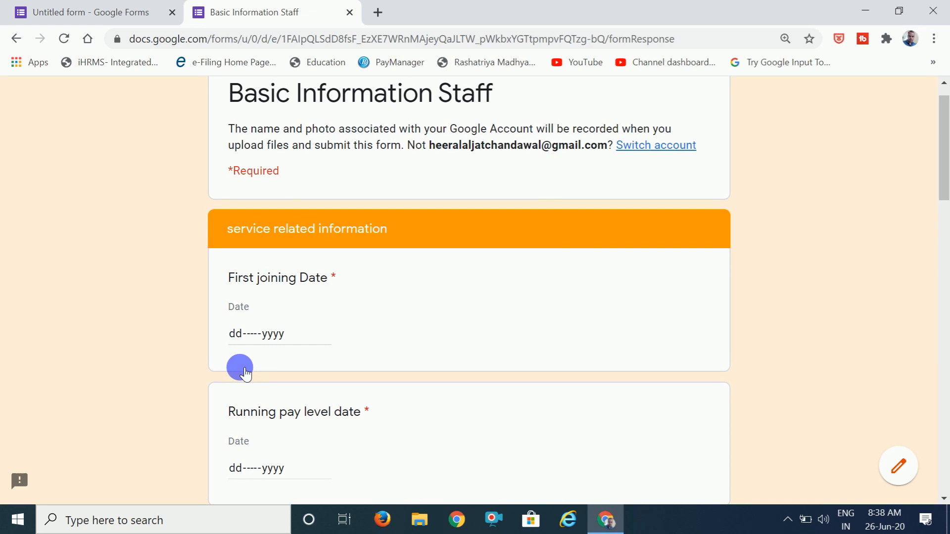
click(275, 332)
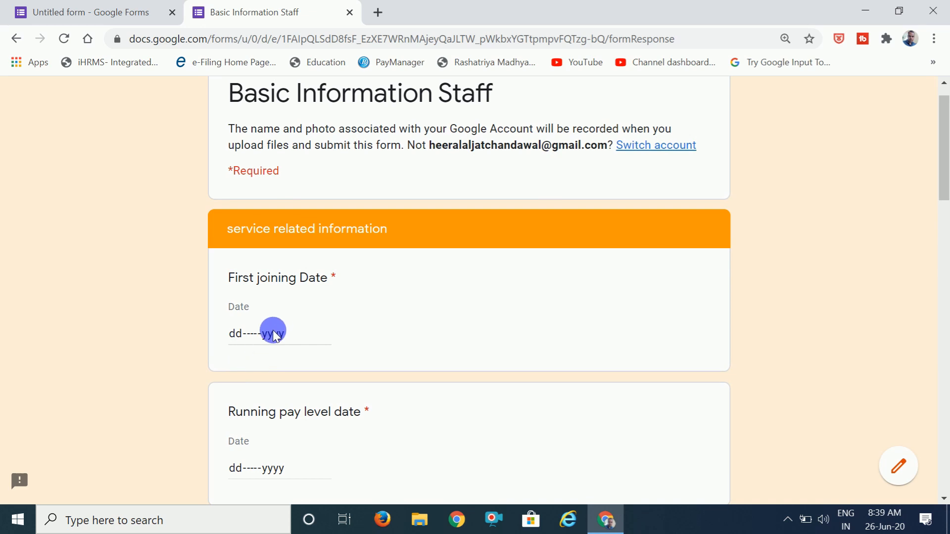
- Set First joining Date to 26-Jun-2020 using the calendar
click(293, 265)
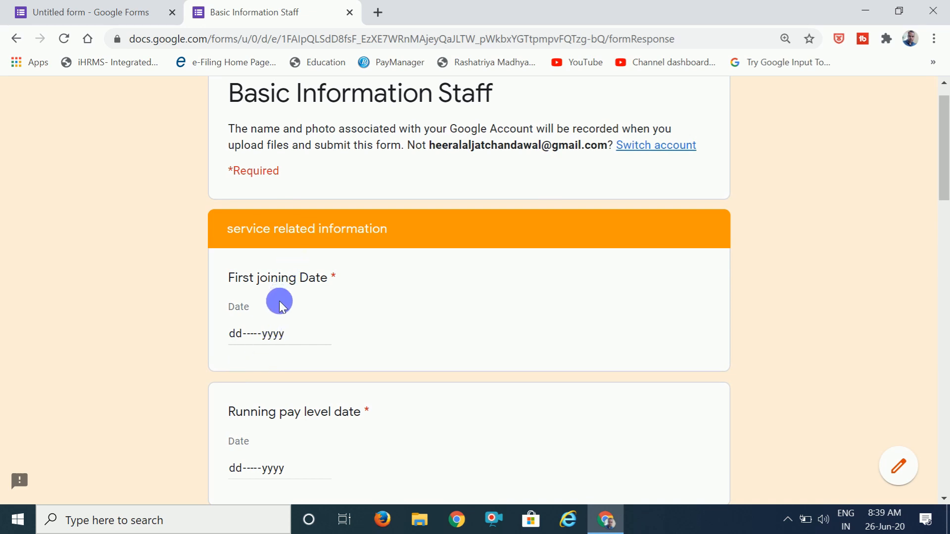
click(273, 333)
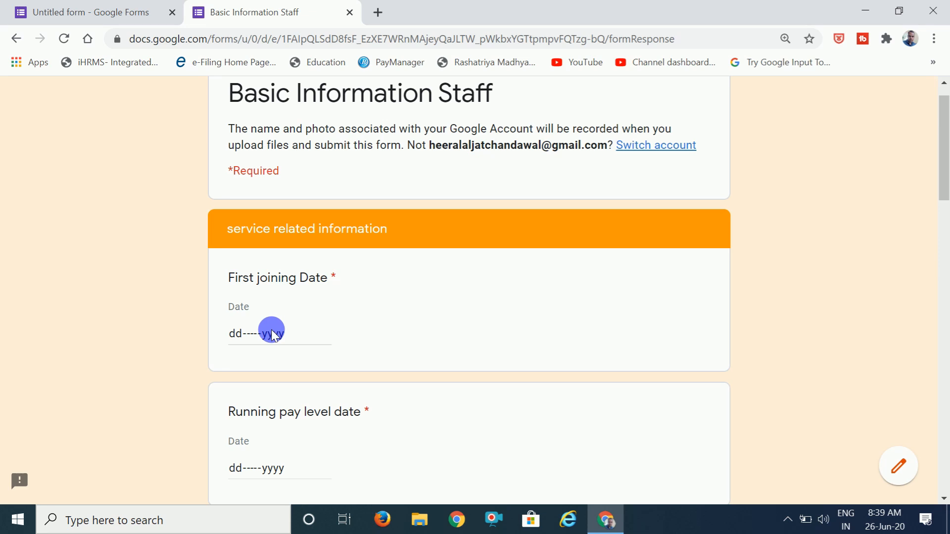
scroll(333, 293, down, 2)
click(273, 248)
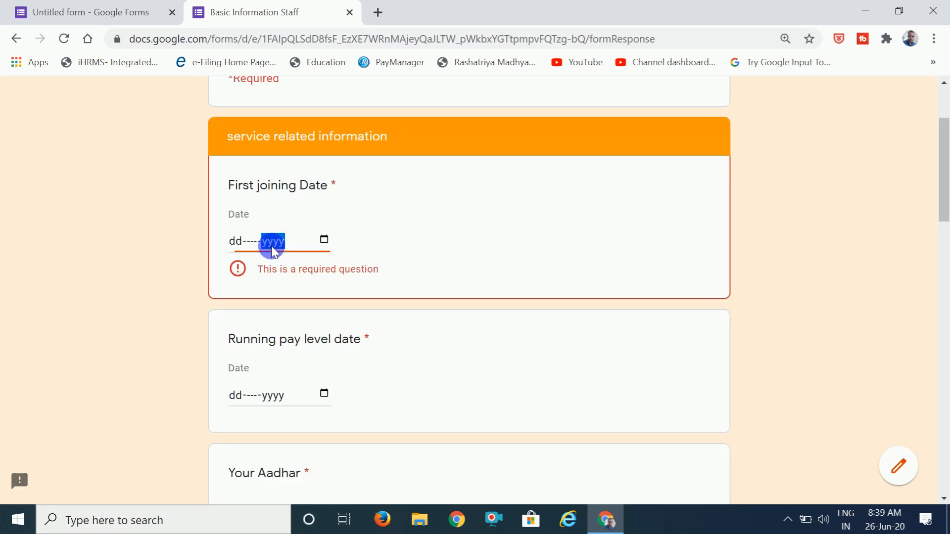
click(325, 240)
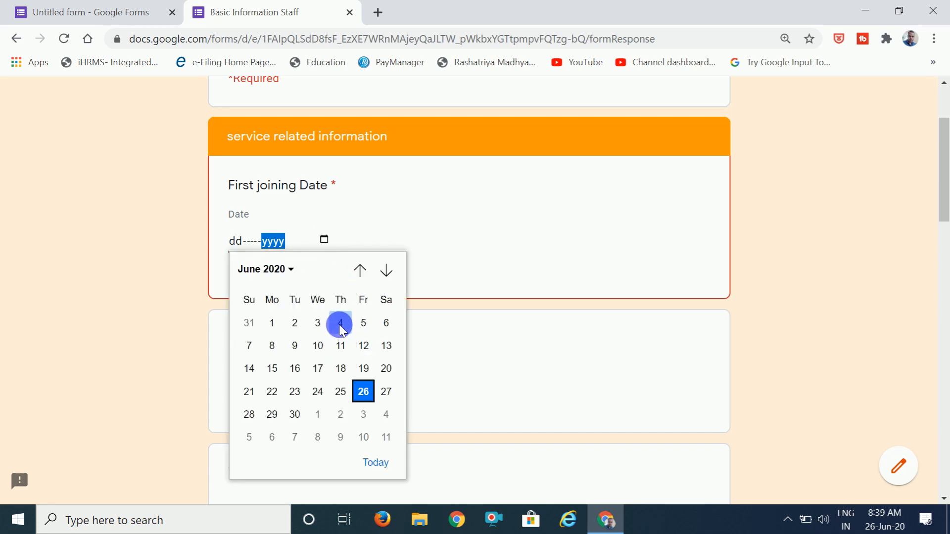
click(363, 393)
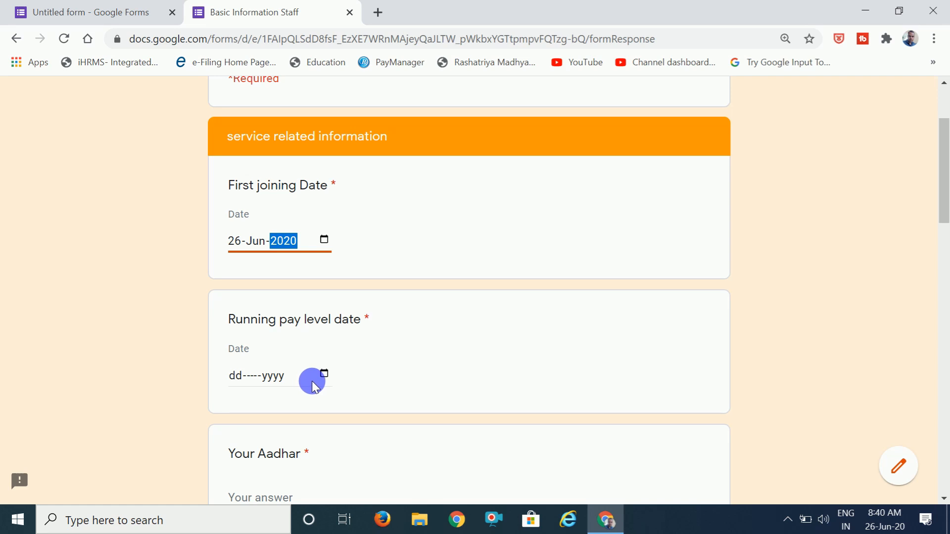
- Set Running pay level date to 26-Jun-2020 using the calendar
click(324, 375)
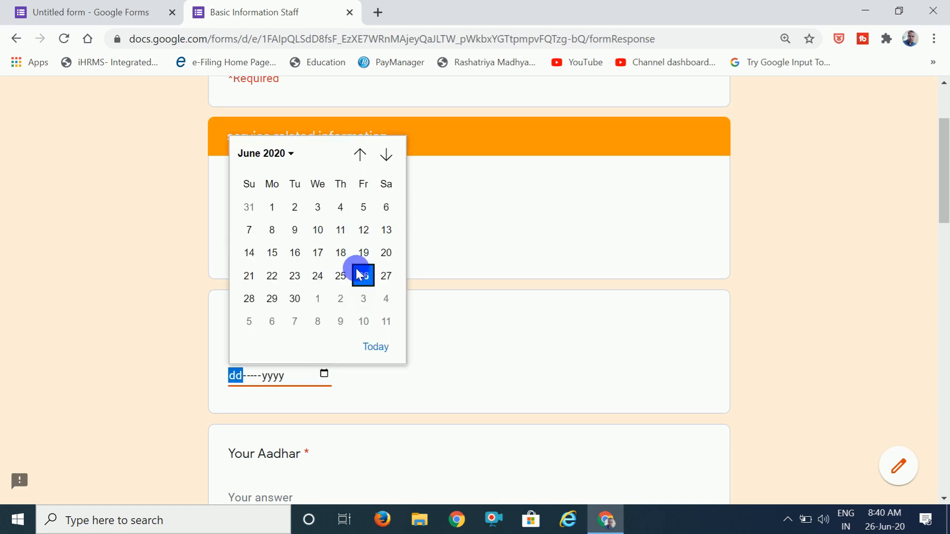
click(360, 274)
scroll(312, 366, down, 3)
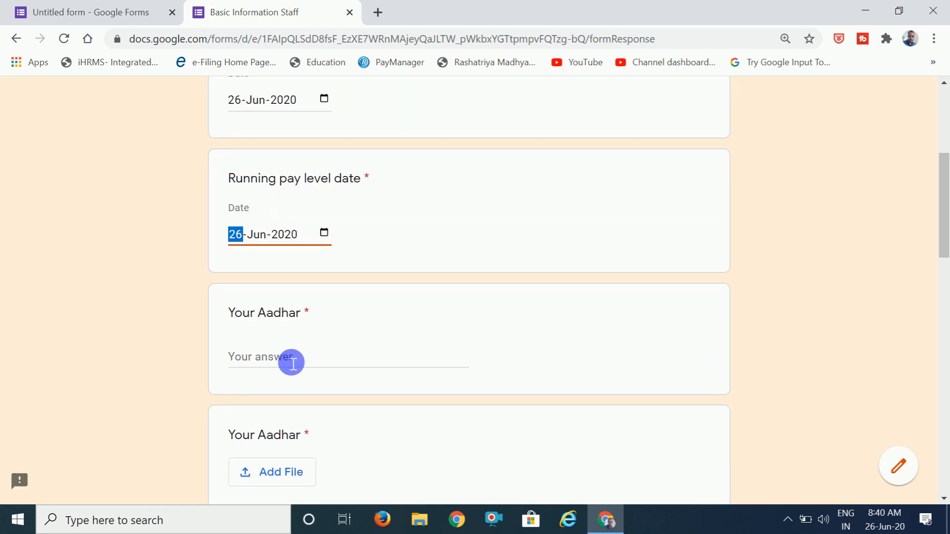
- Enter the 12-digit Aadhar number in the Your Aadhar field and move to the upload
click(292, 362)
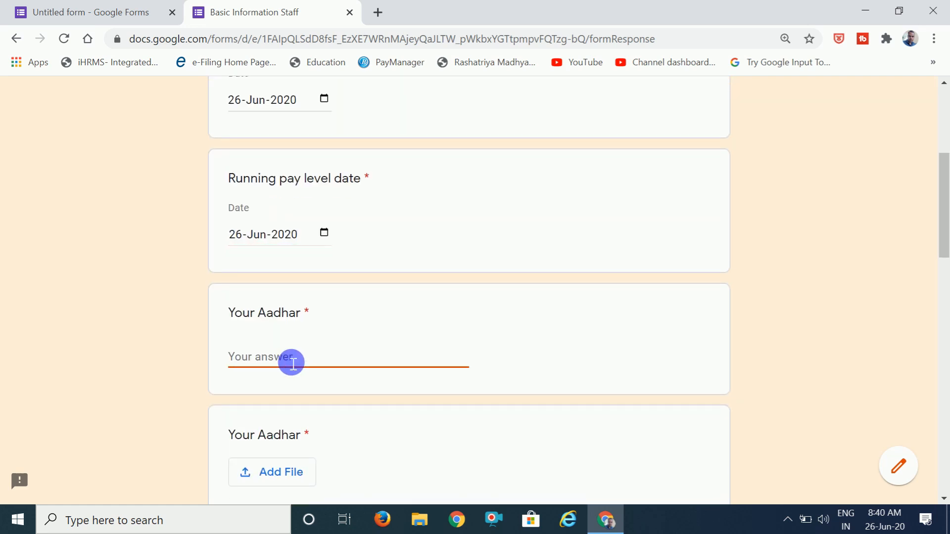
text(12344566)
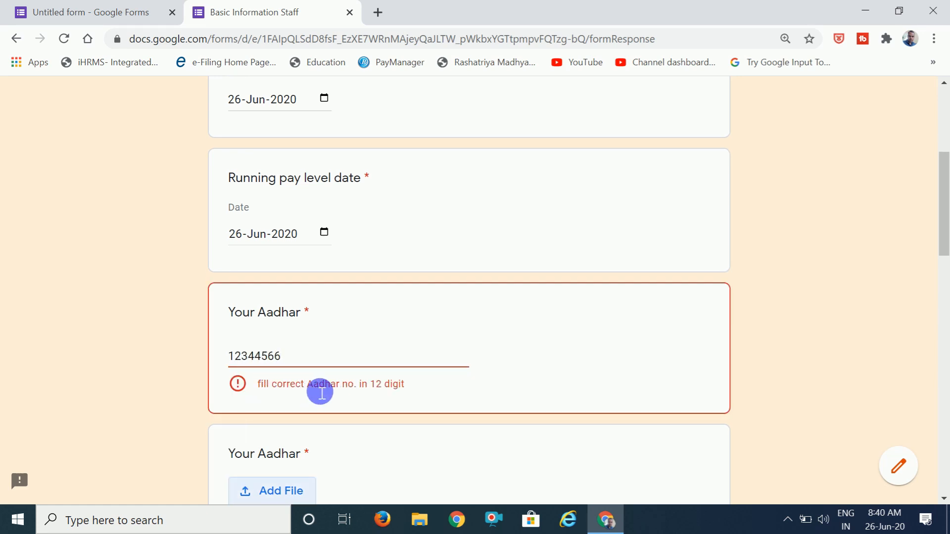
click(295, 364)
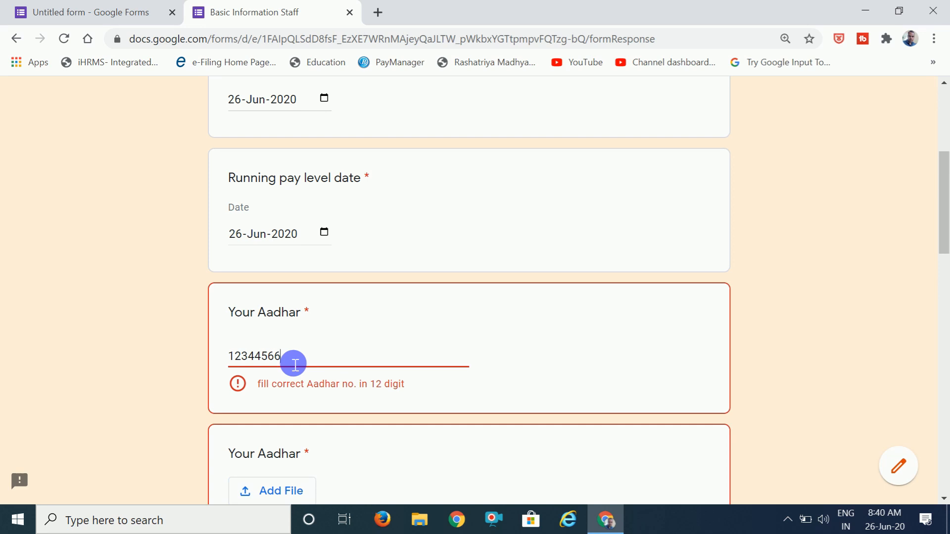
text(1233)
key(Tab)
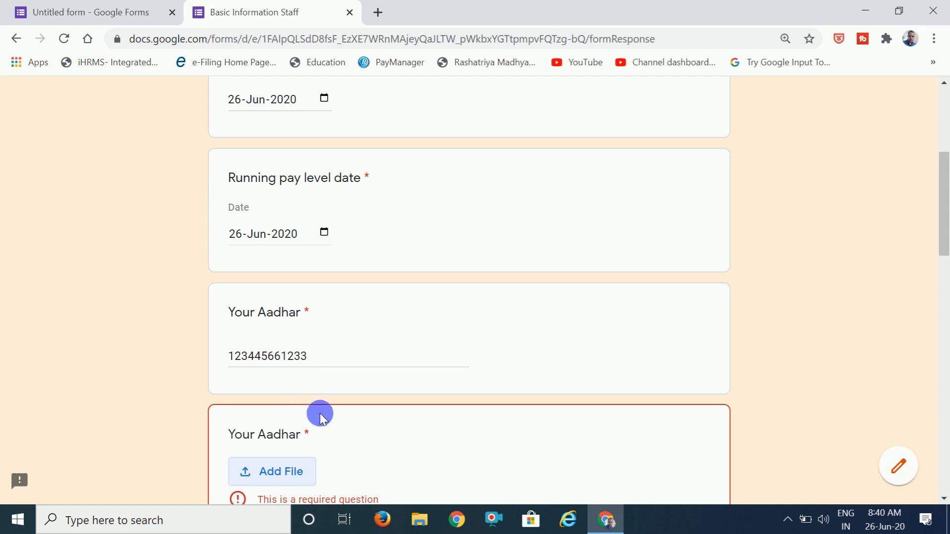
scroll(324, 431, down, 1)
scroll(324, 431, down, 3)
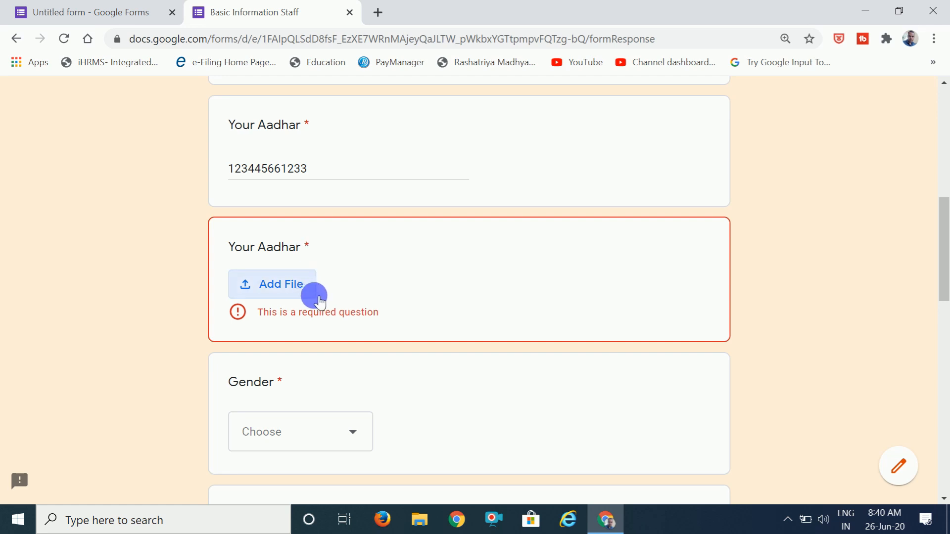
- Answer Gender with Male and religion with Hindu
scroll(321, 299, down, 2)
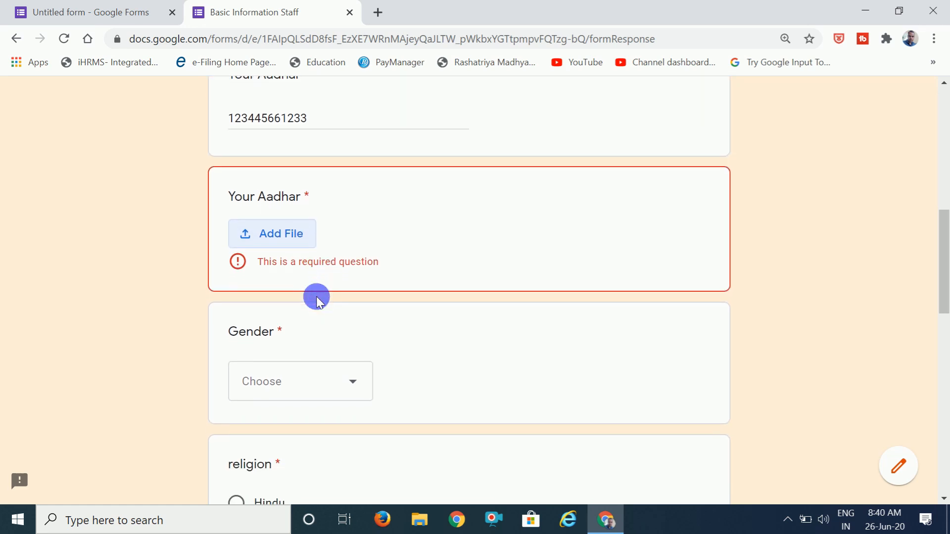
scroll(304, 273, down, 1)
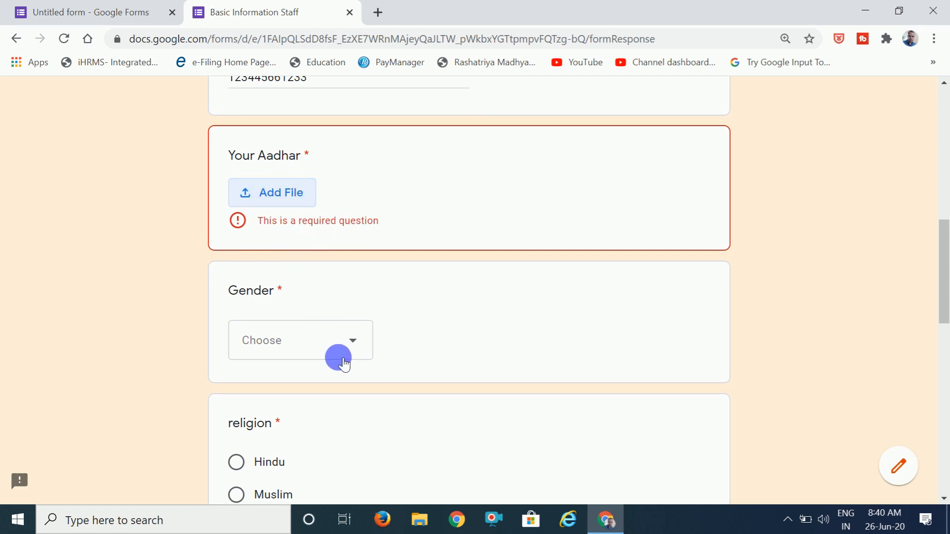
click(355, 347)
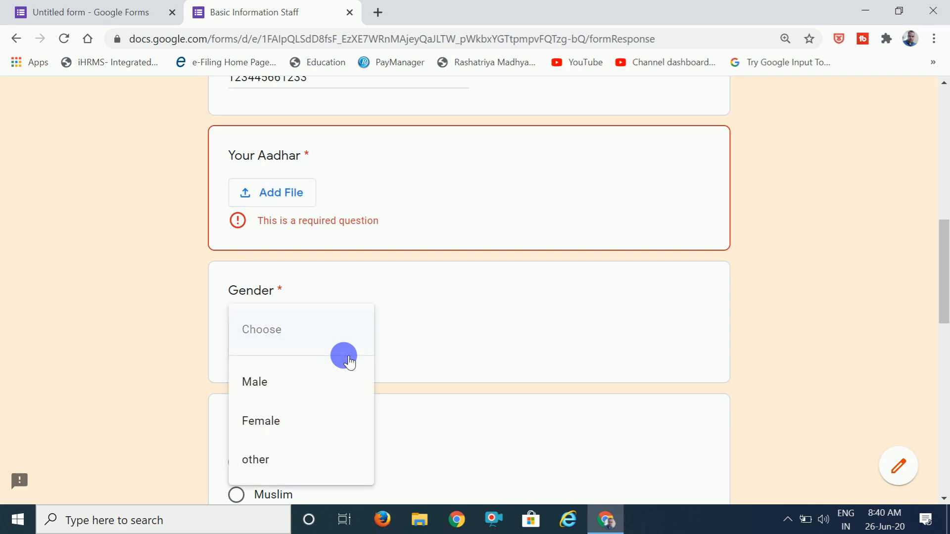
click(274, 389)
scroll(268, 388, down, 3)
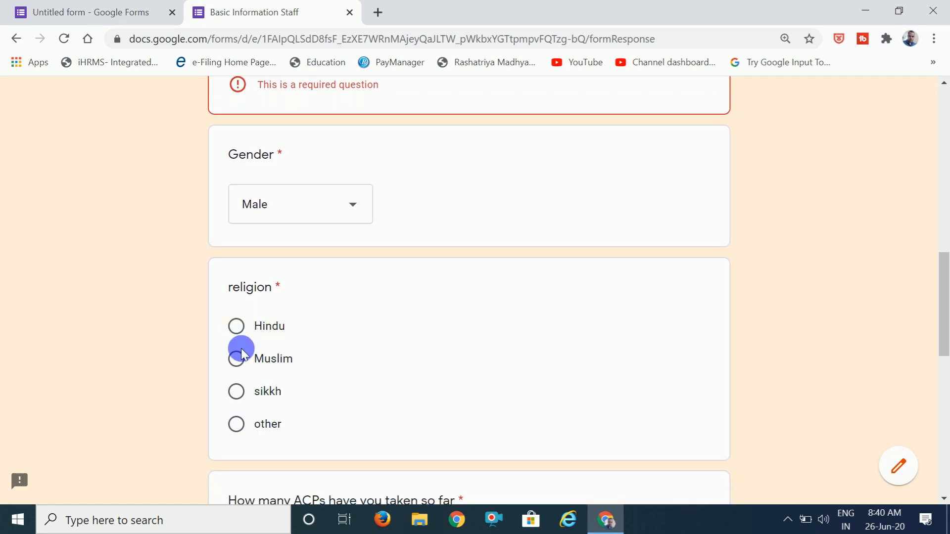
click(238, 359)
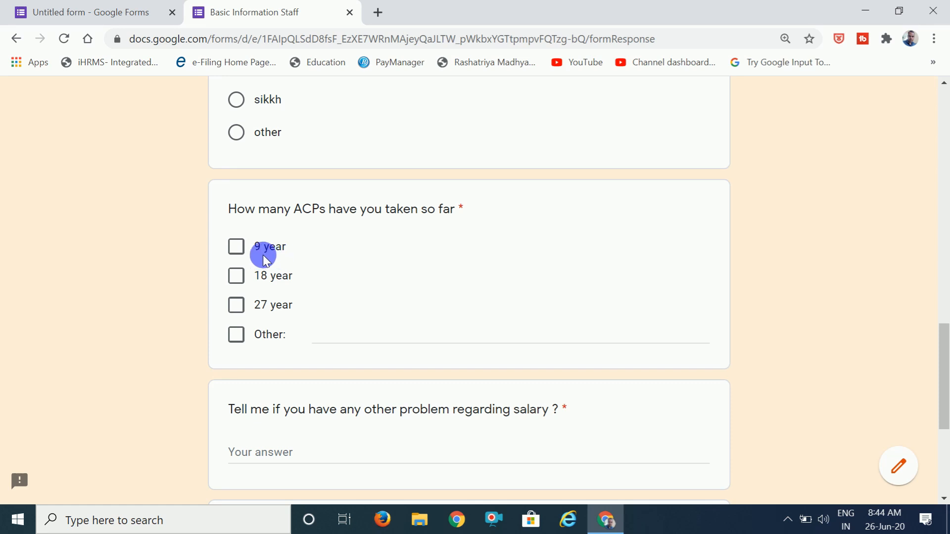
- Tick 9 year and 18 year for ACPs taken, leaving 27 year unticked
scroll(257, 260, up, 6)
scroll(257, 260, down, 3)
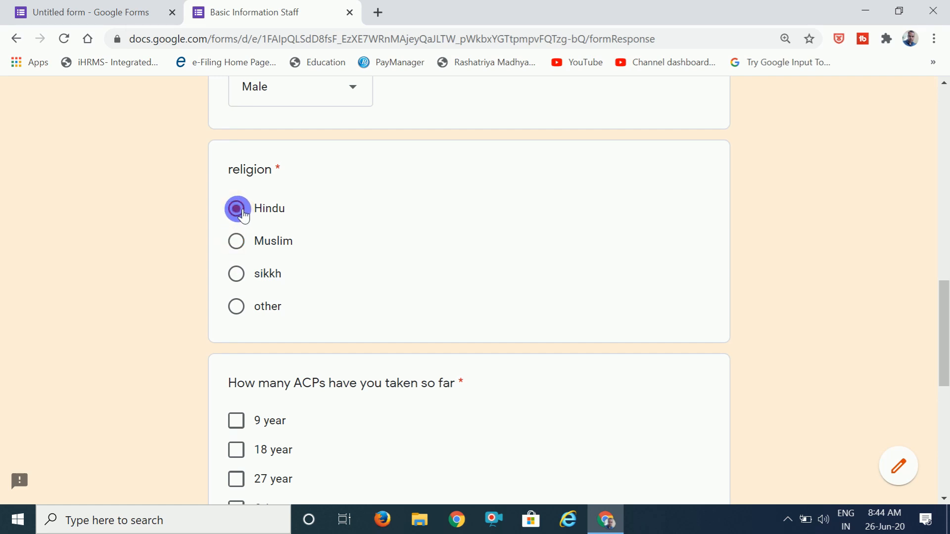
scroll(242, 214, down, 1)
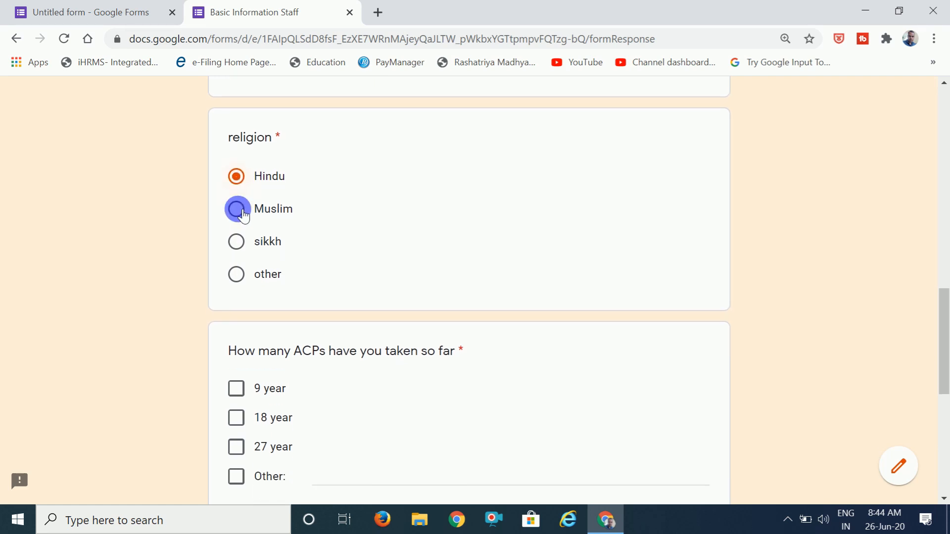
scroll(243, 214, down, 3)
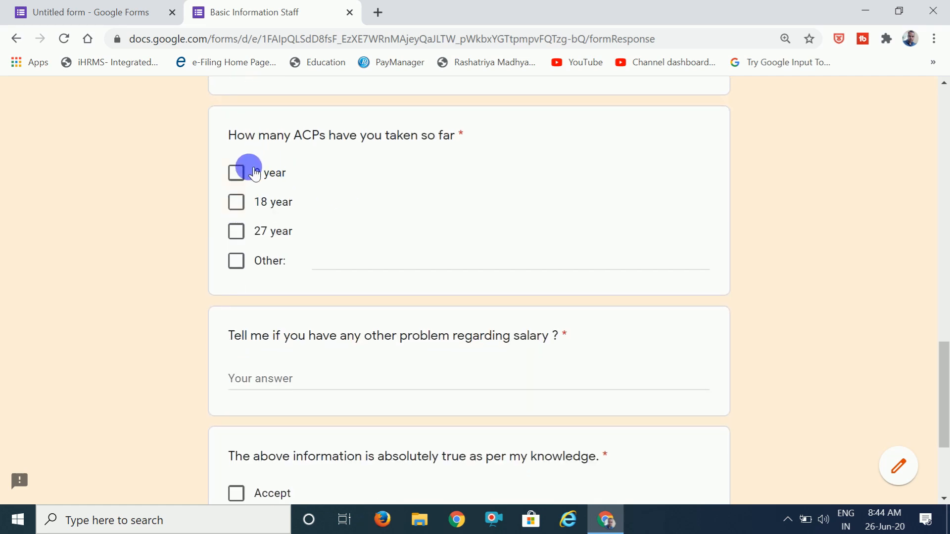
click(238, 174)
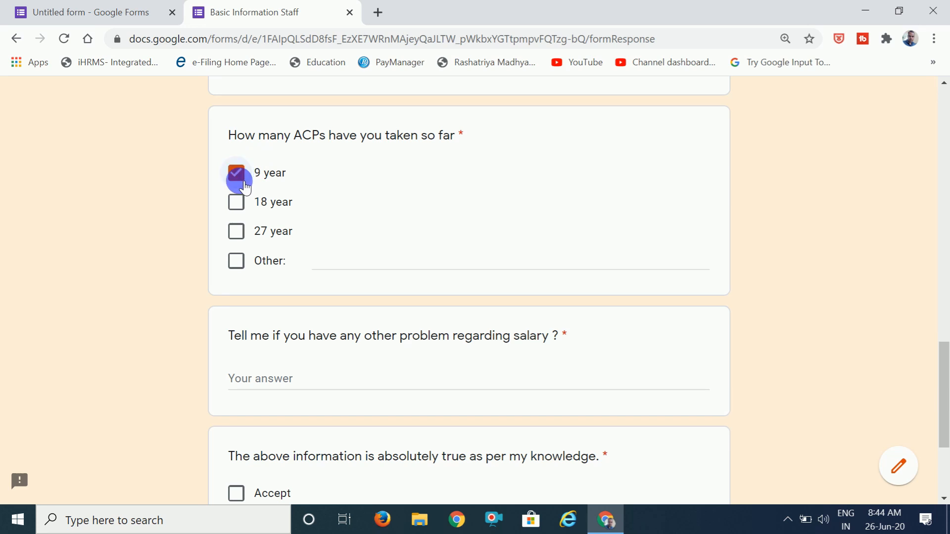
click(240, 202)
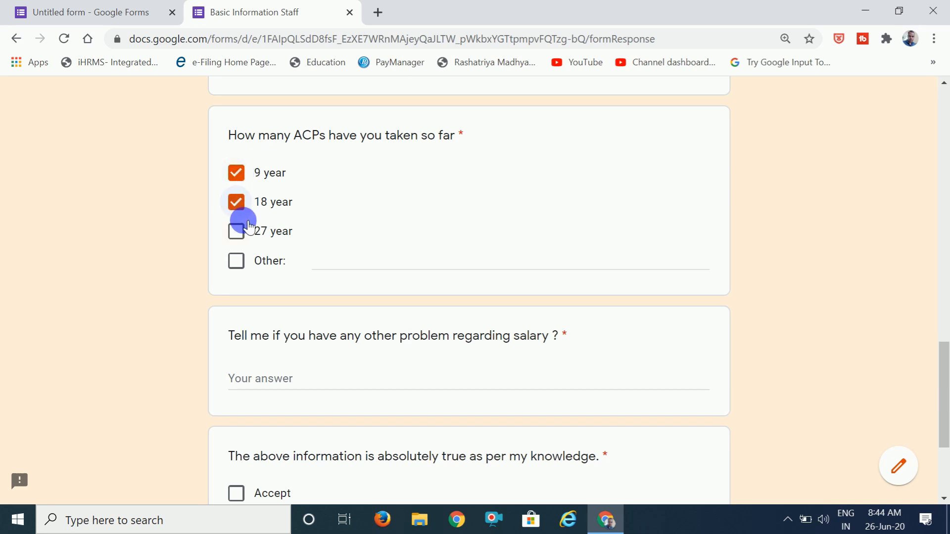
click(238, 231)
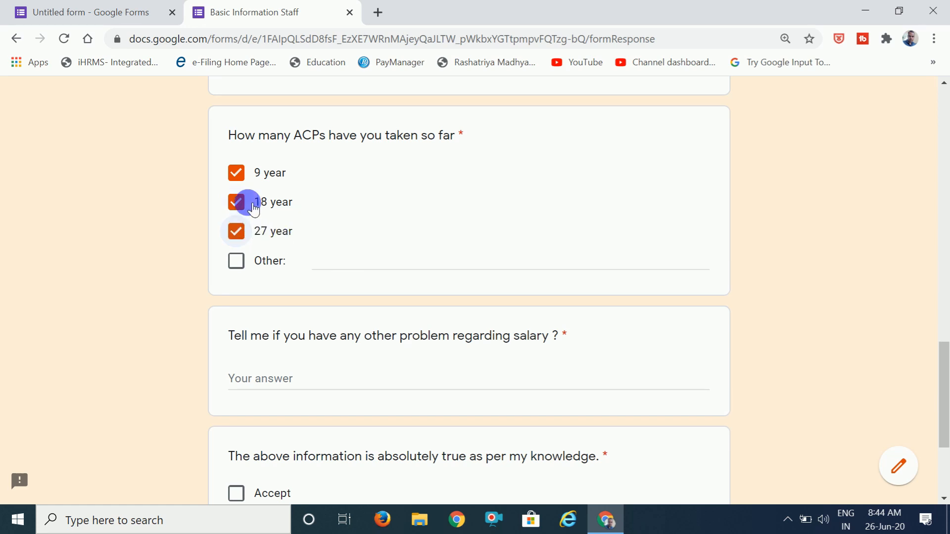
click(237, 231)
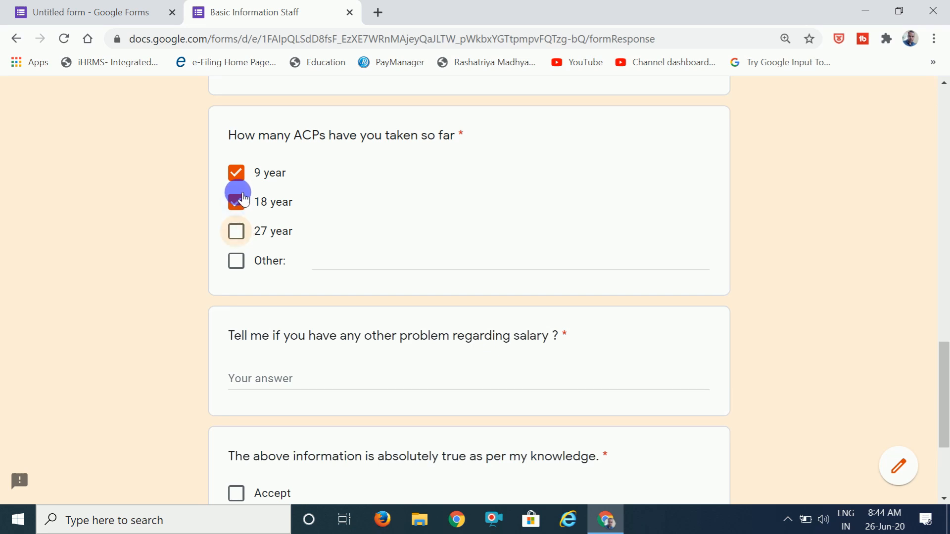
click(242, 201)
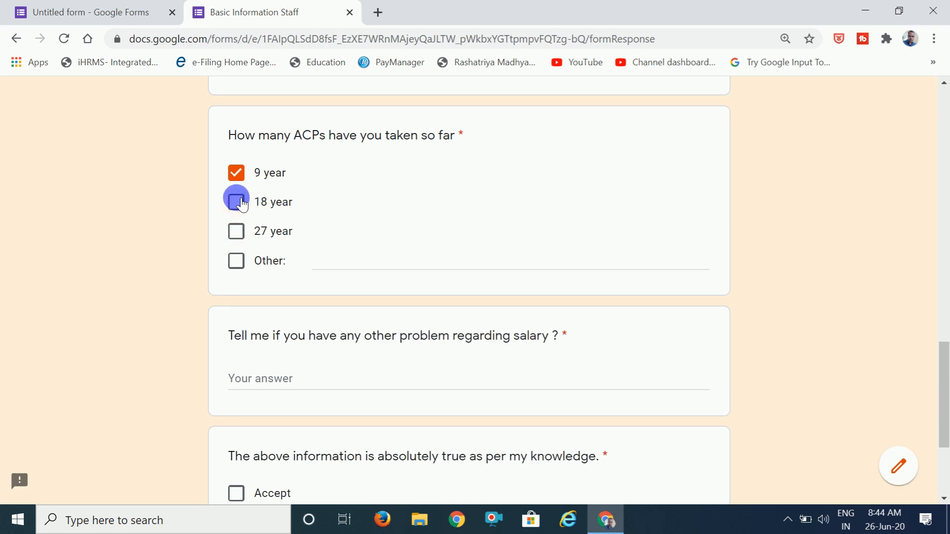
click(241, 200)
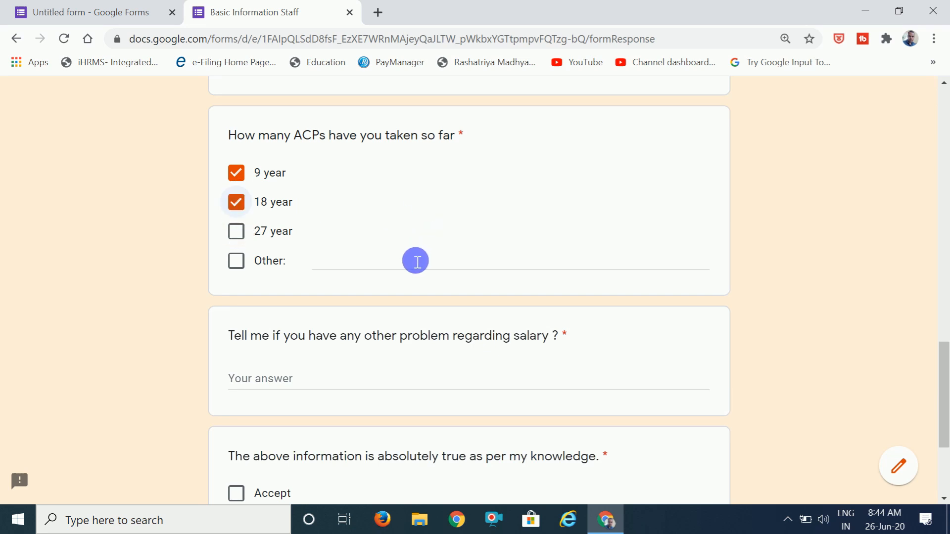
scroll(416, 261, down, 2)
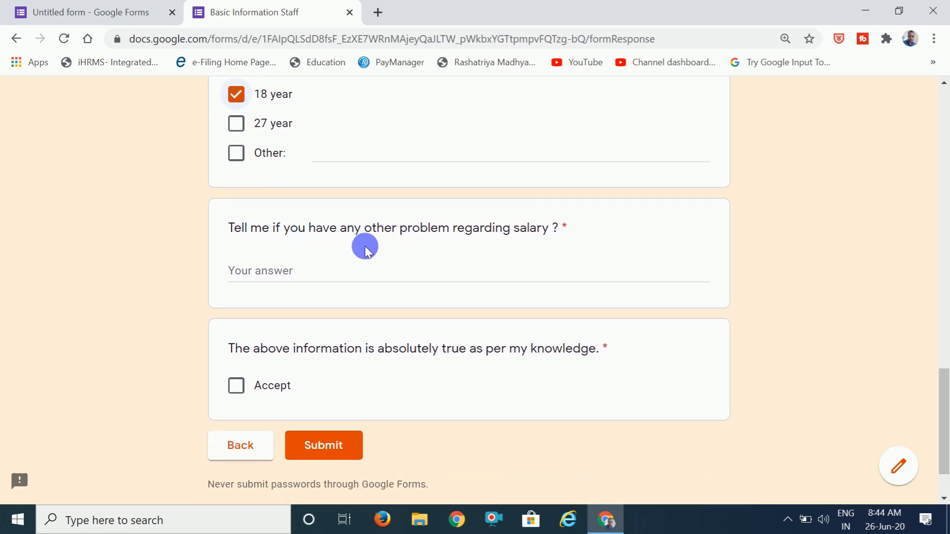
- Answer the salary question with 'hhigfgk', tick Accept, and submit the staff form
click(291, 280)
text(hhigfgkjh)
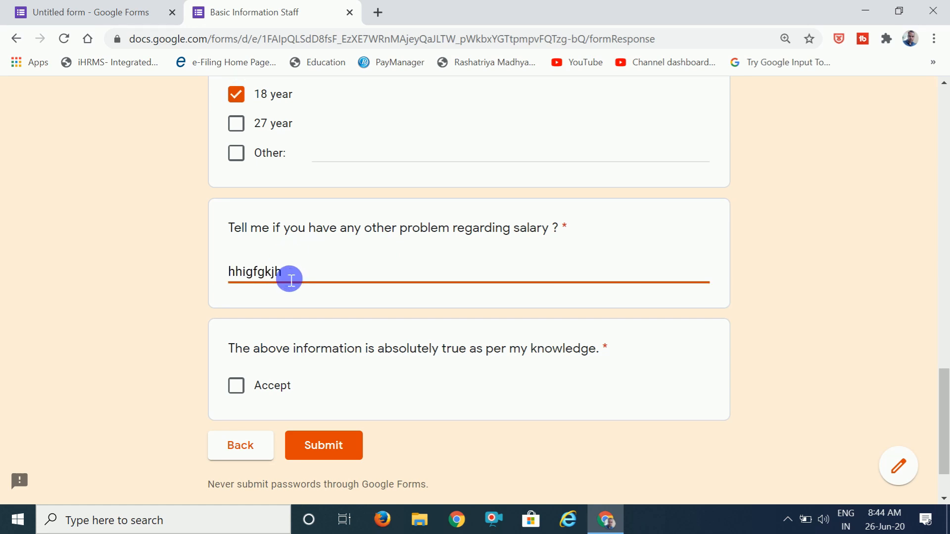
scroll(291, 281, down, 1)
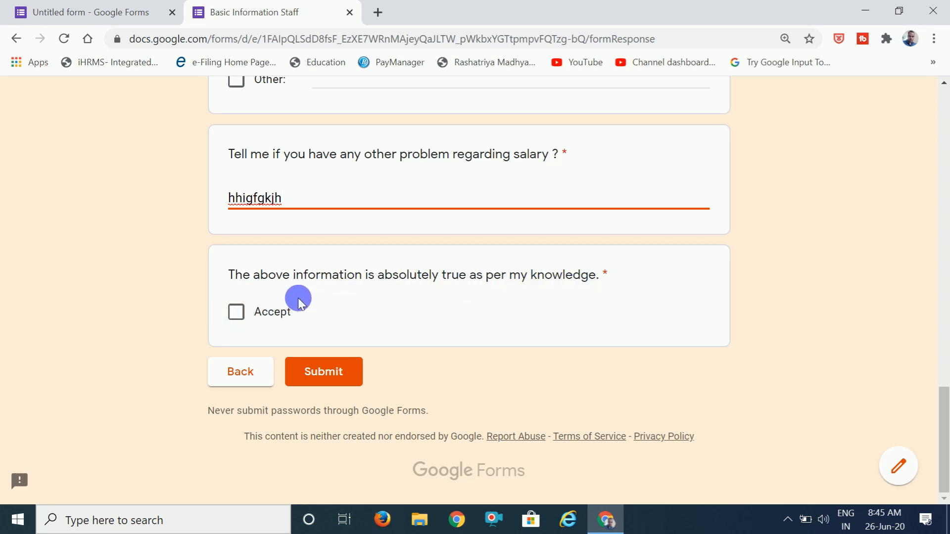
click(236, 312)
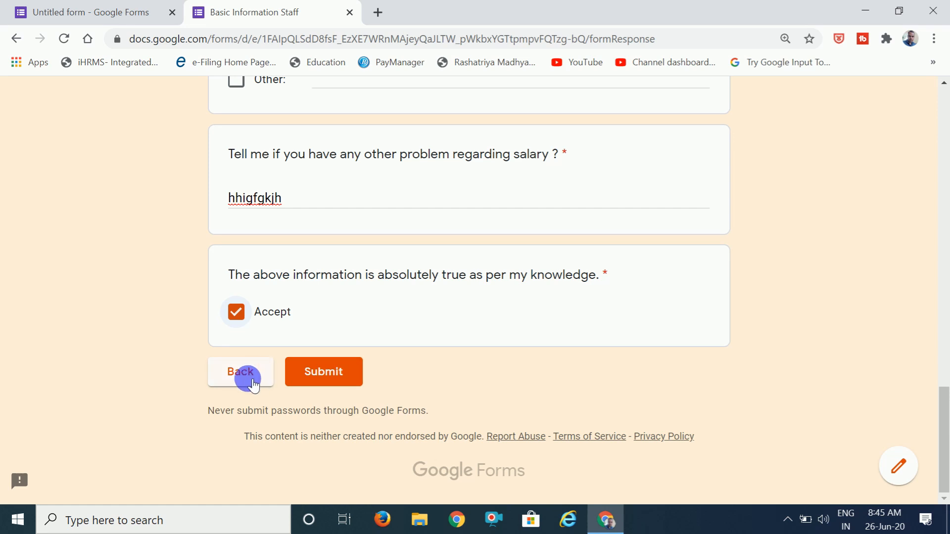
click(343, 373)
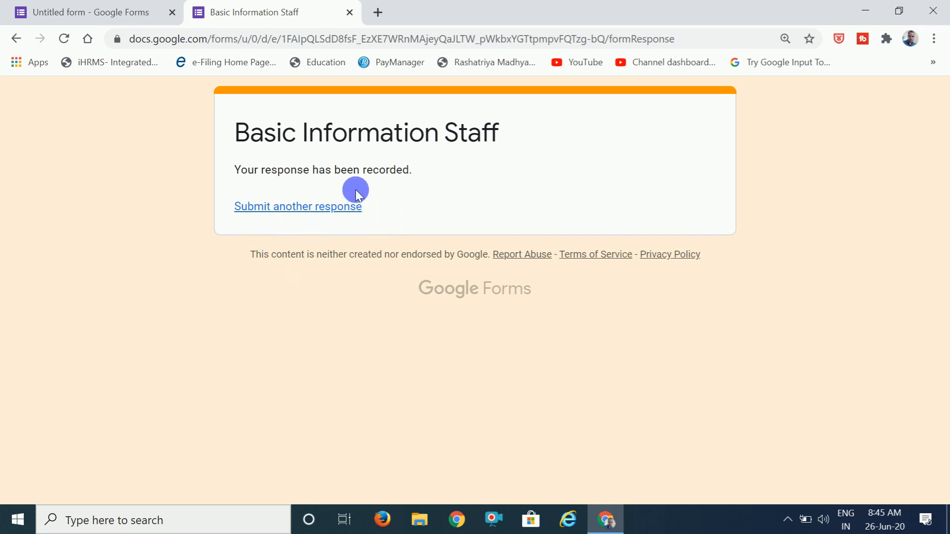
- Return to the form editor and scroll through the Responses summary showing 1 response
click(134, 15)
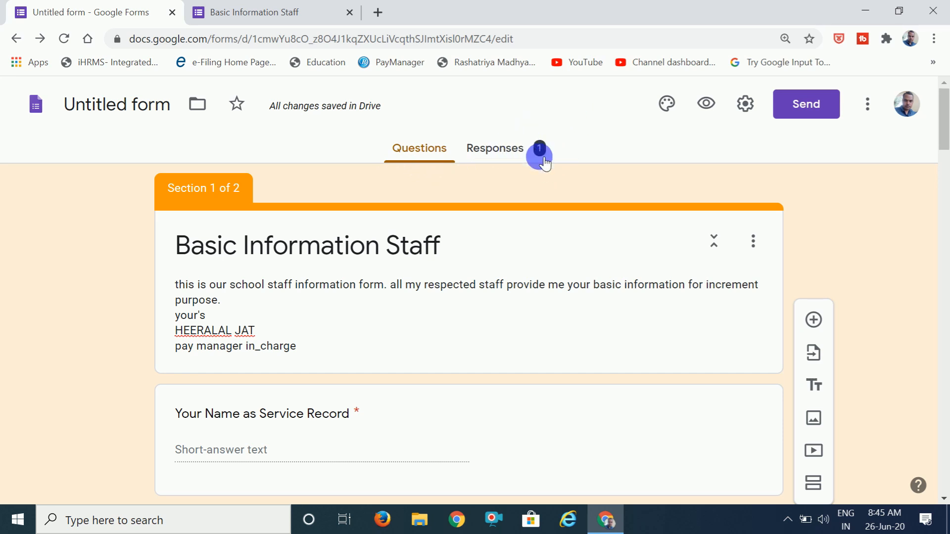
click(518, 155)
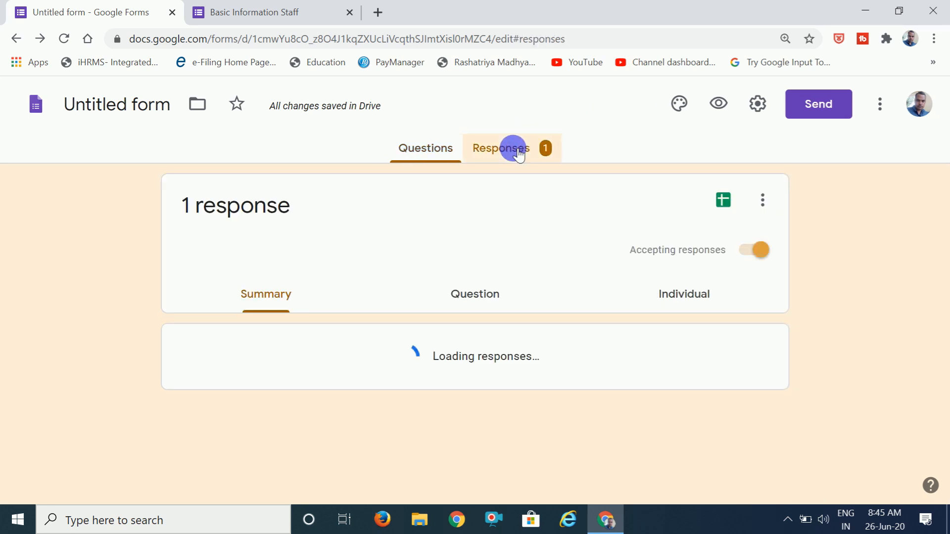
scroll(514, 151, down, 5)
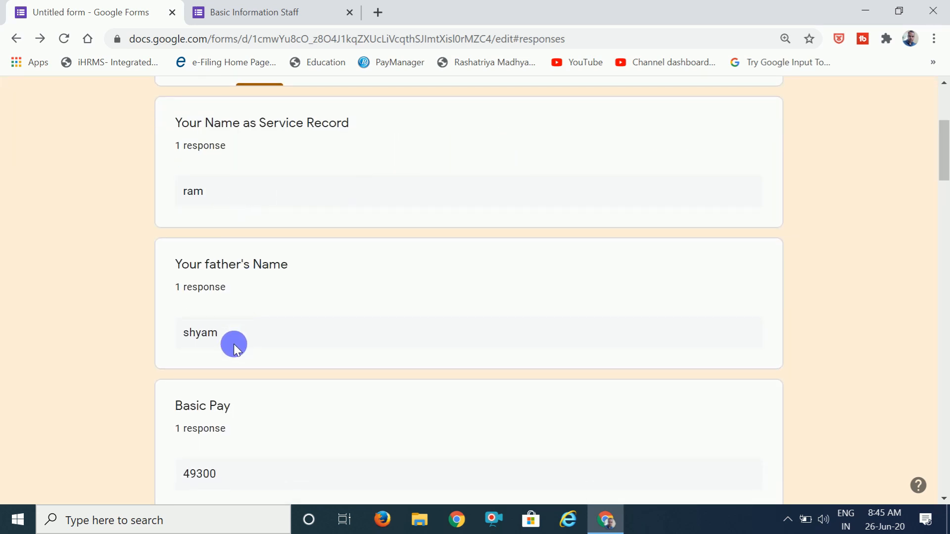
scroll(233, 343, down, 8)
scroll(234, 343, down, 8)
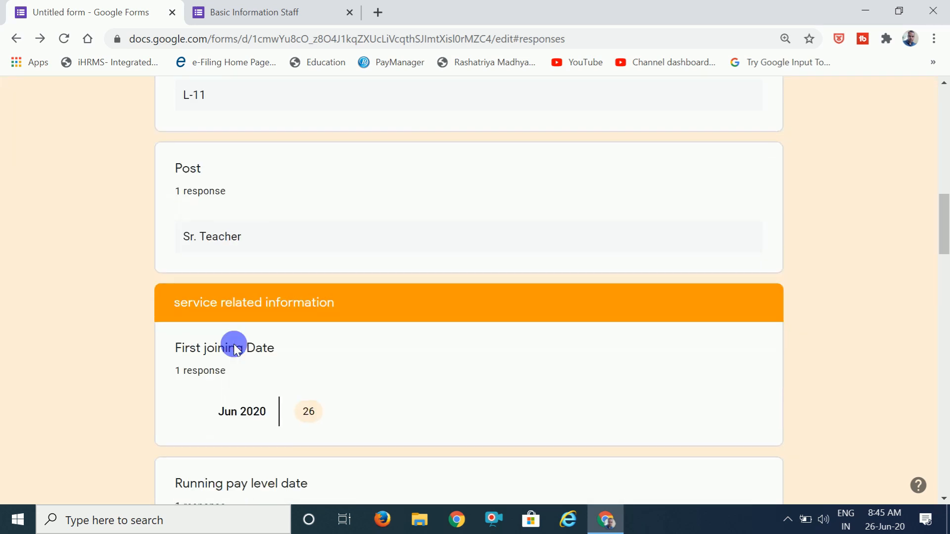
scroll(234, 343, down, 5)
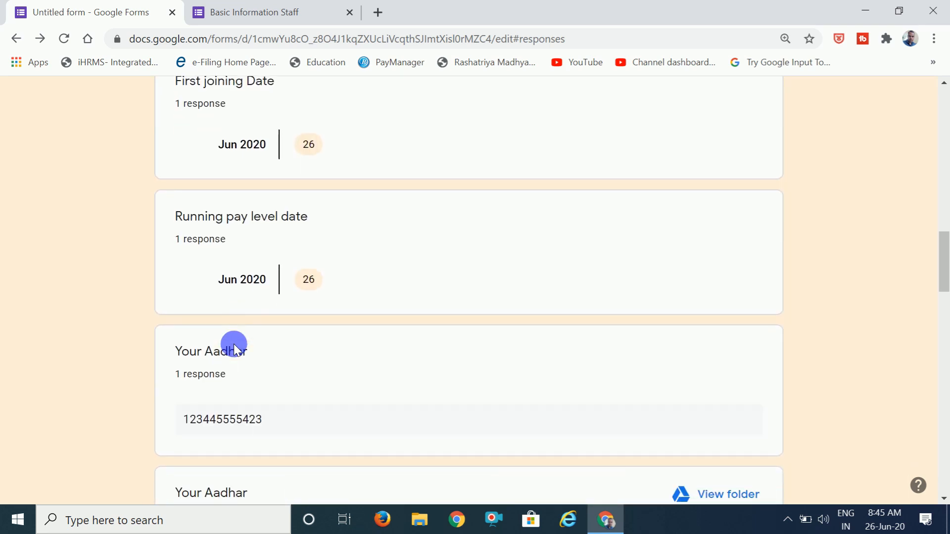
scroll(233, 343, down, 10)
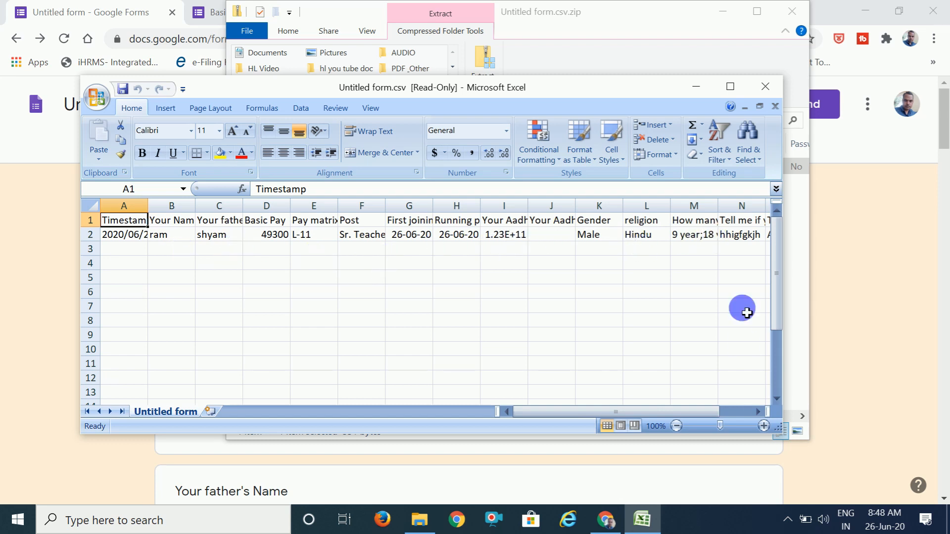
- Scroll the Untitled form.csv sheet right to see the later answer columns through Accept
click(758, 412)
click(758, 412)
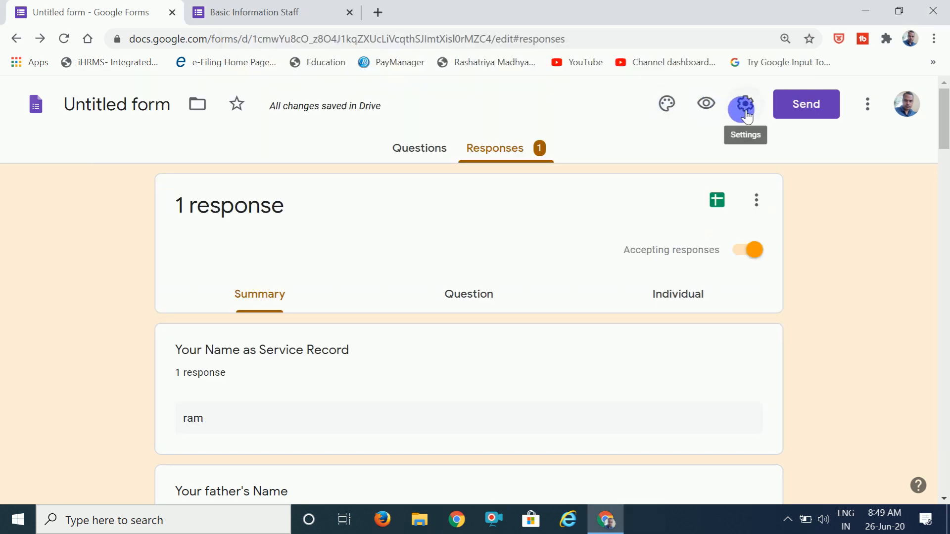
- Open the form settings, leaving email address collection turned off
click(745, 110)
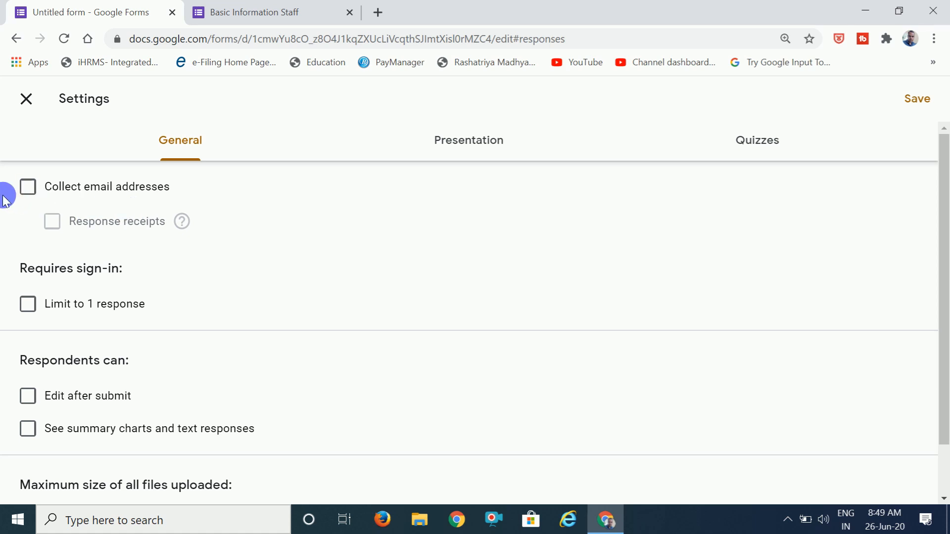
click(31, 193)
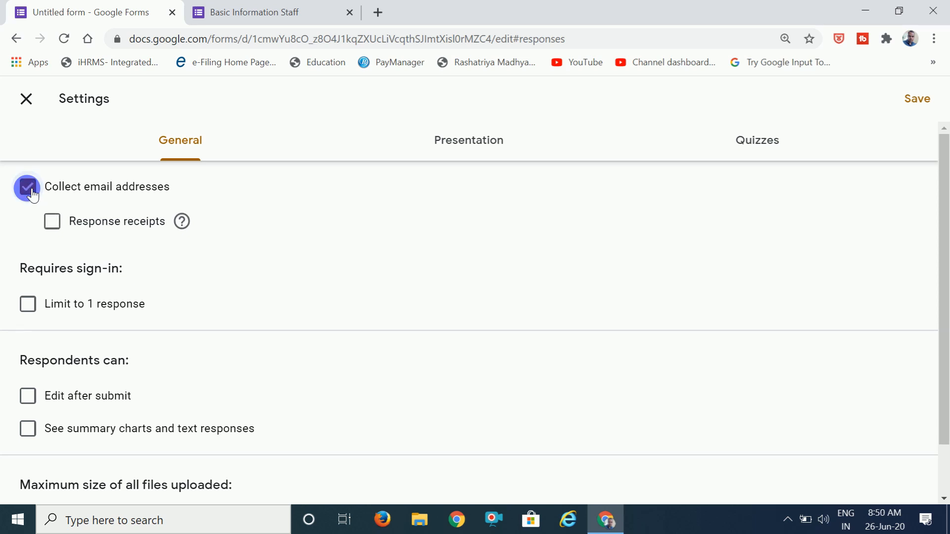
click(32, 193)
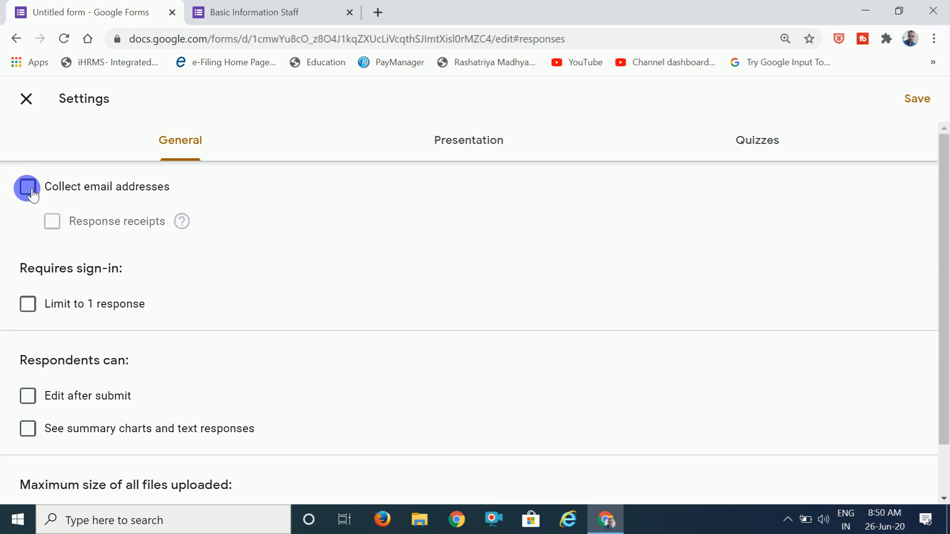
scroll(32, 194, down, 1)
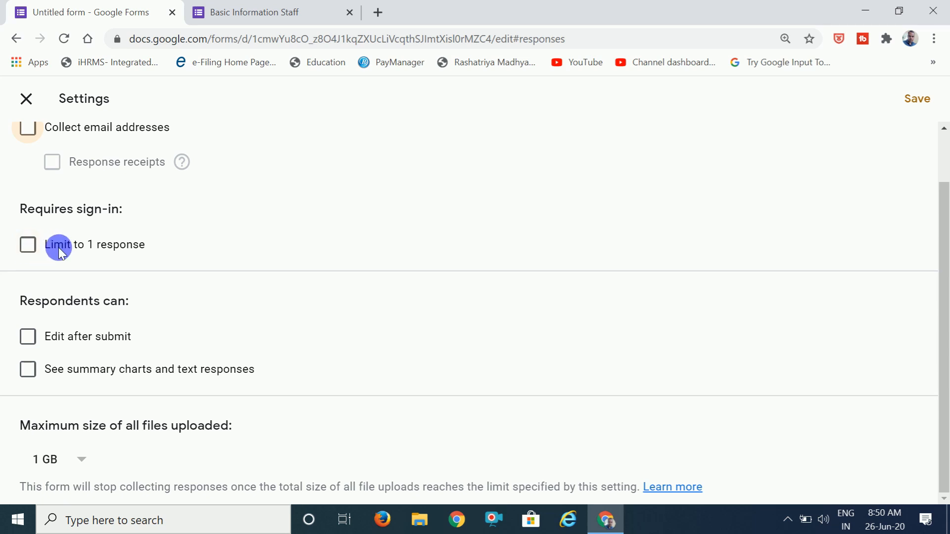
- Untick 'Limit to 1 response' and keep the maximum upload size at 1 GB
click(30, 245)
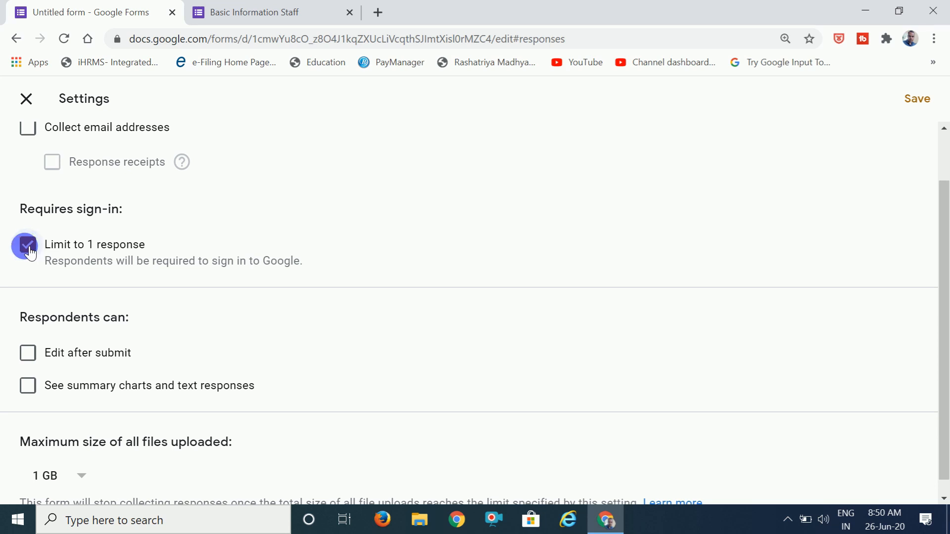
click(35, 252)
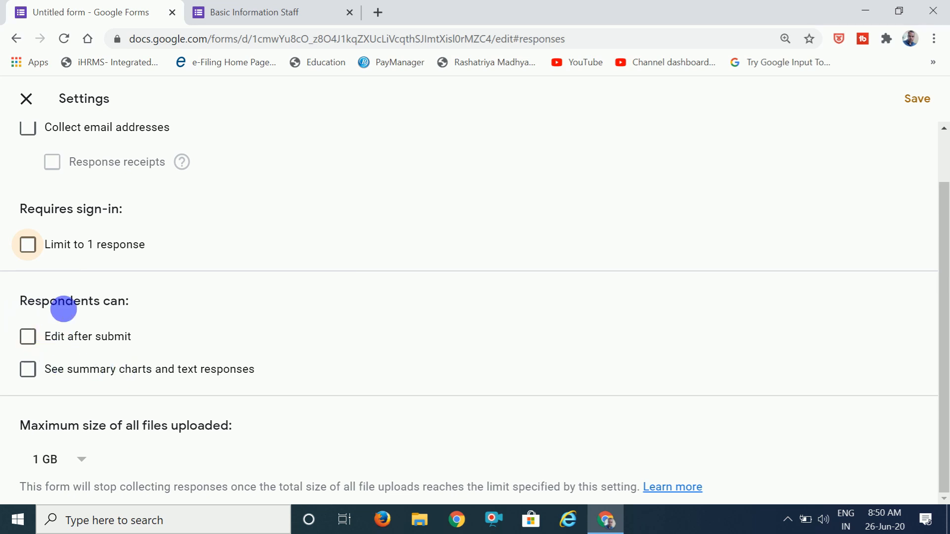
click(84, 462)
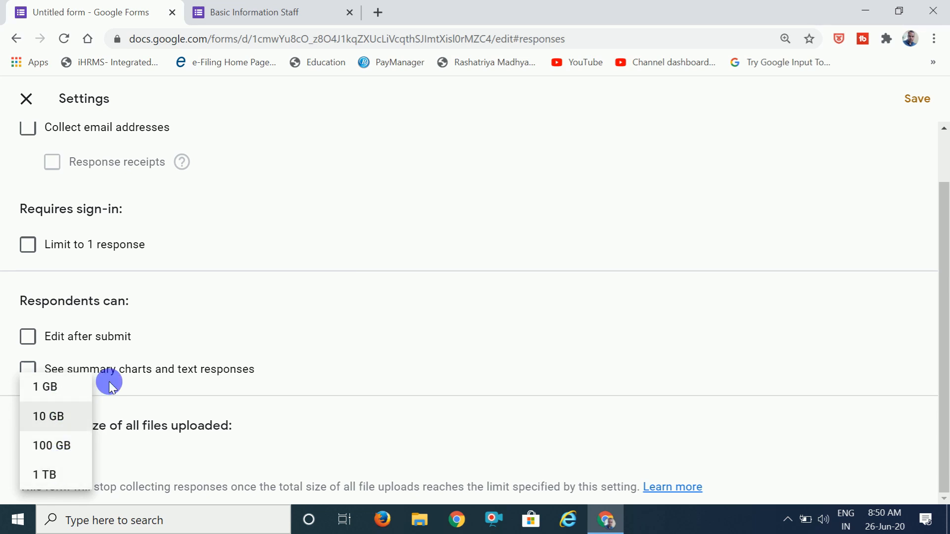
click(232, 387)
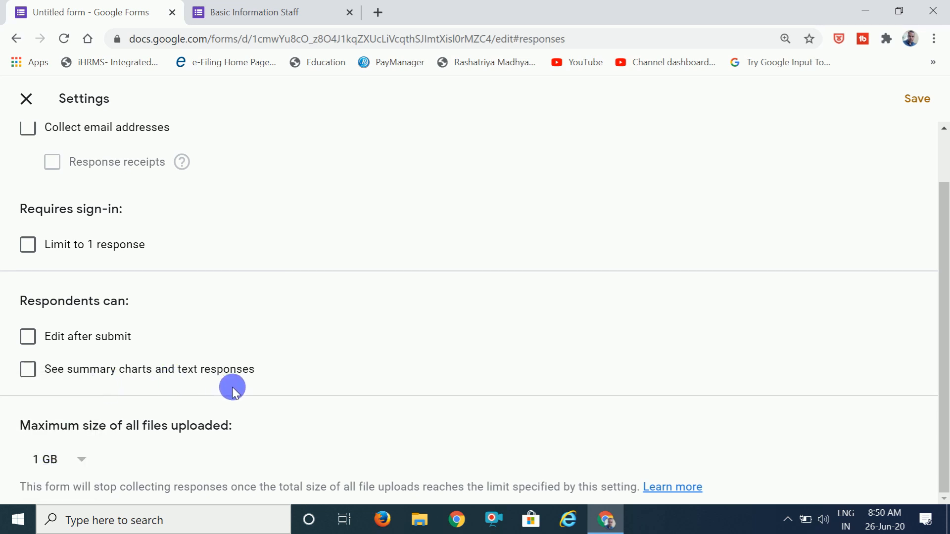
scroll(232, 387, up, 2)
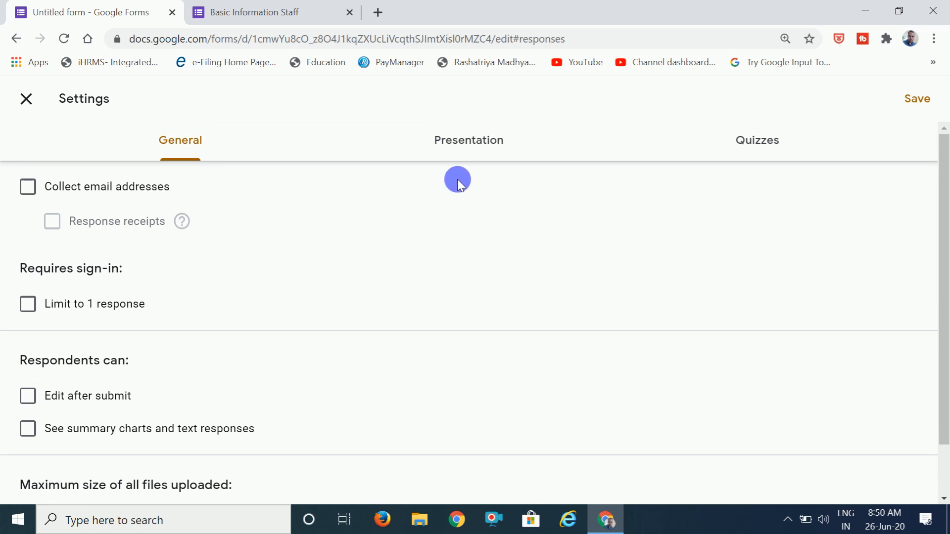
- In Presentation settings, tick 'Show link to submit another response' and leave the confirmation message empty
click(470, 143)
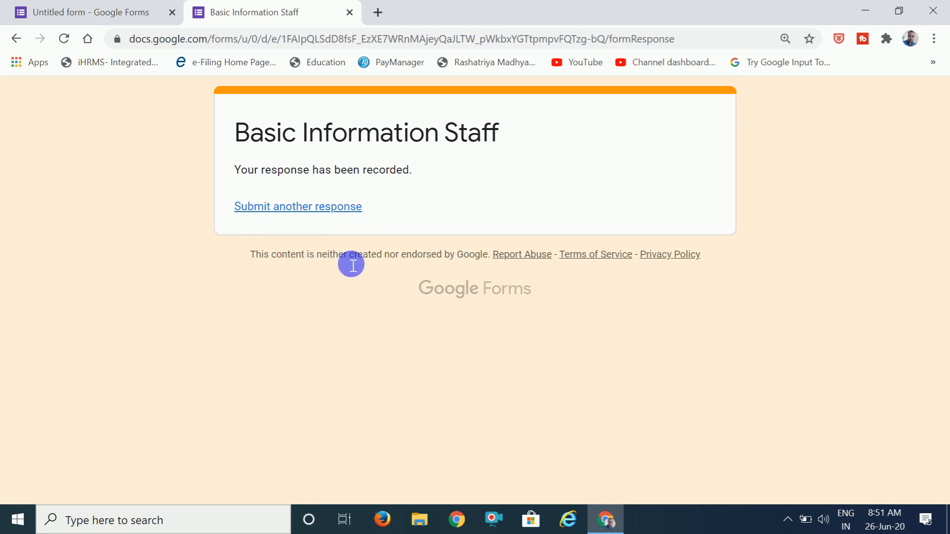
key(ctrl+Tab)
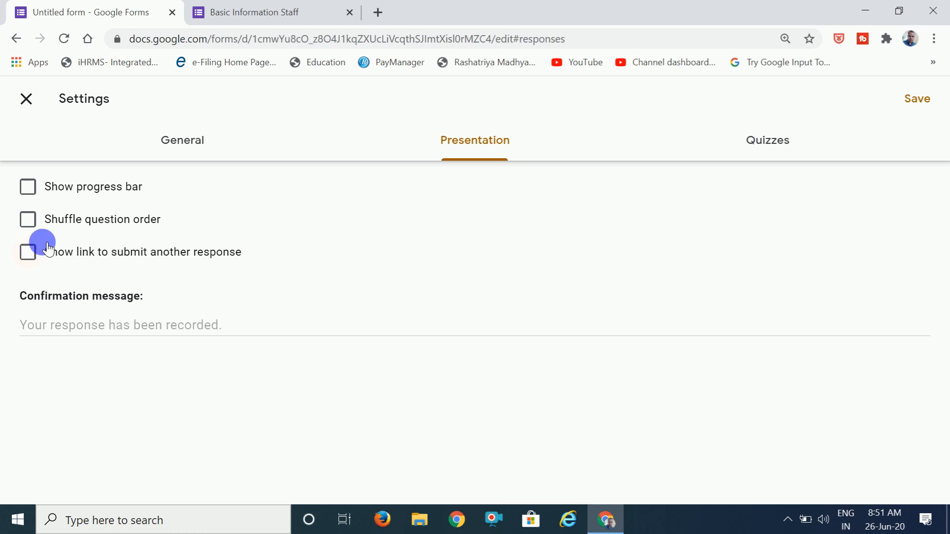
click(29, 253)
click(74, 332)
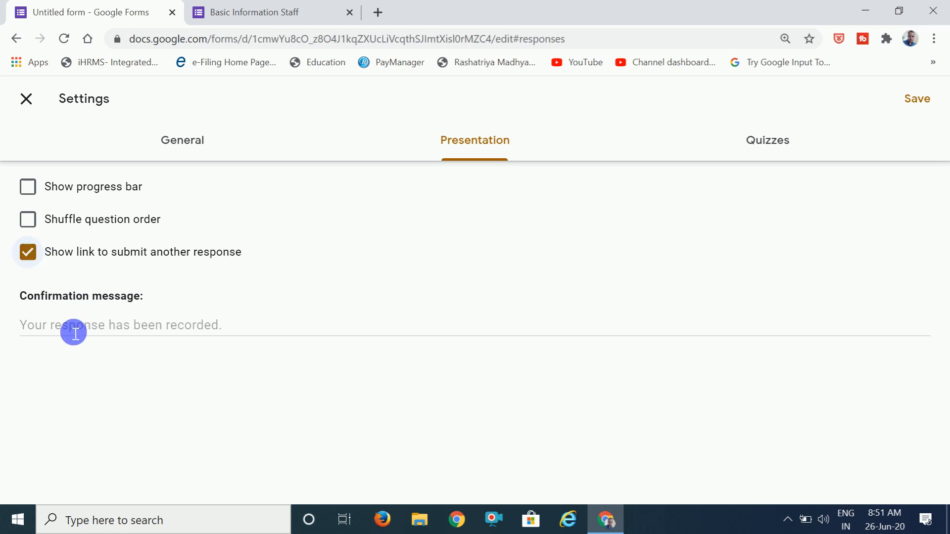
click(74, 332)
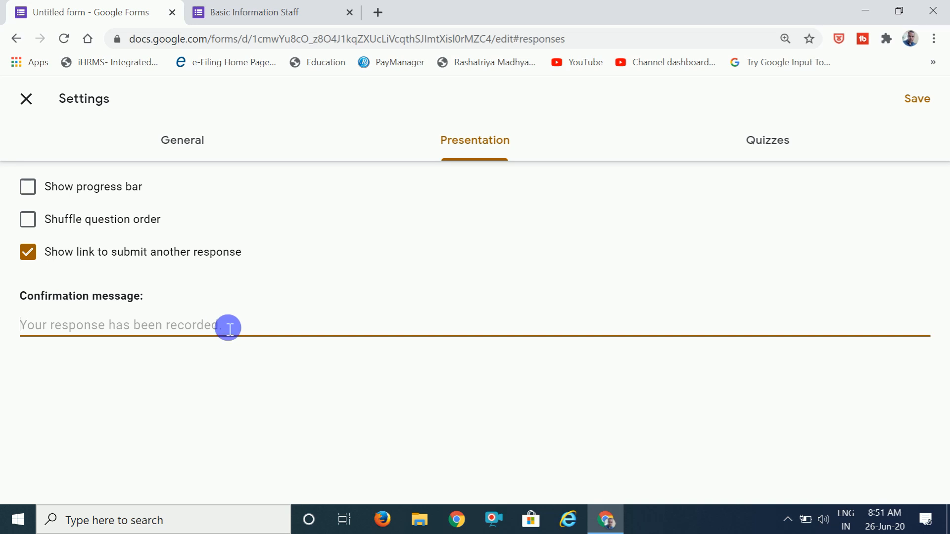
- In Quizzes, switch 'Make this a quiz' on and back off, then save the settings
click(781, 141)
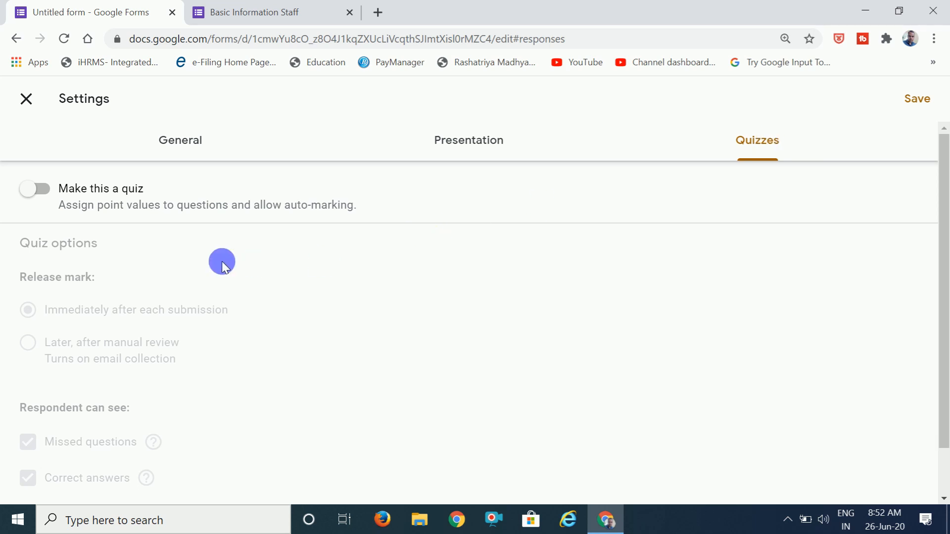
scroll(193, 263, down, 1)
scroll(193, 263, up, 1)
click(46, 194)
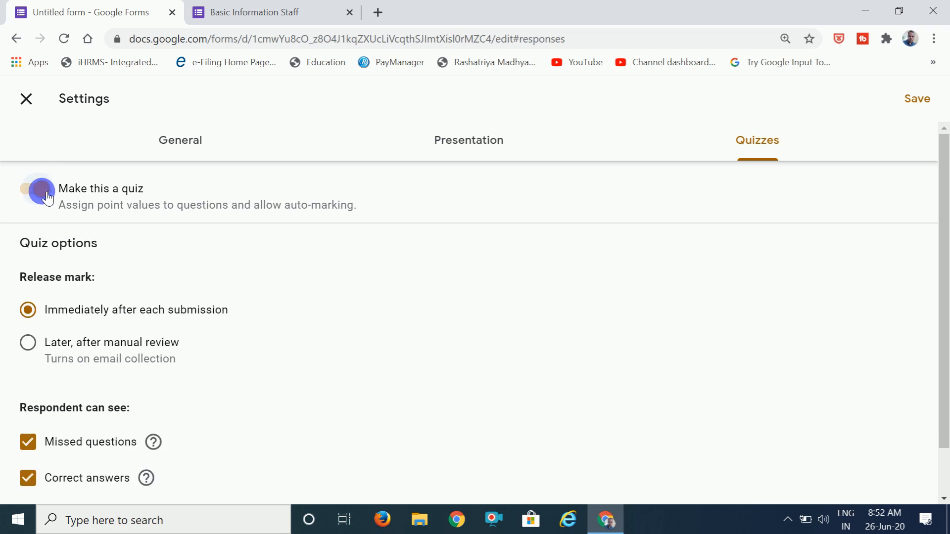
scroll(47, 198, down, 1)
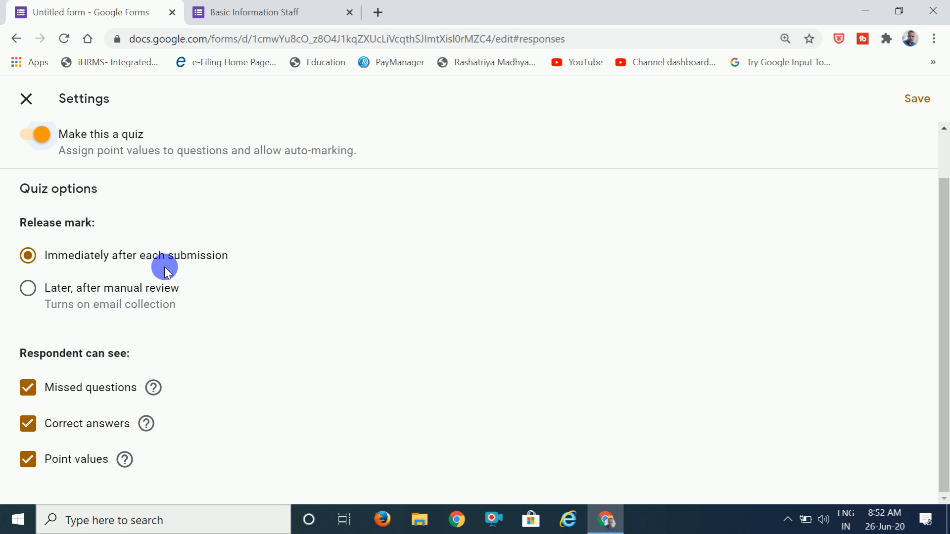
scroll(165, 269, up, 1)
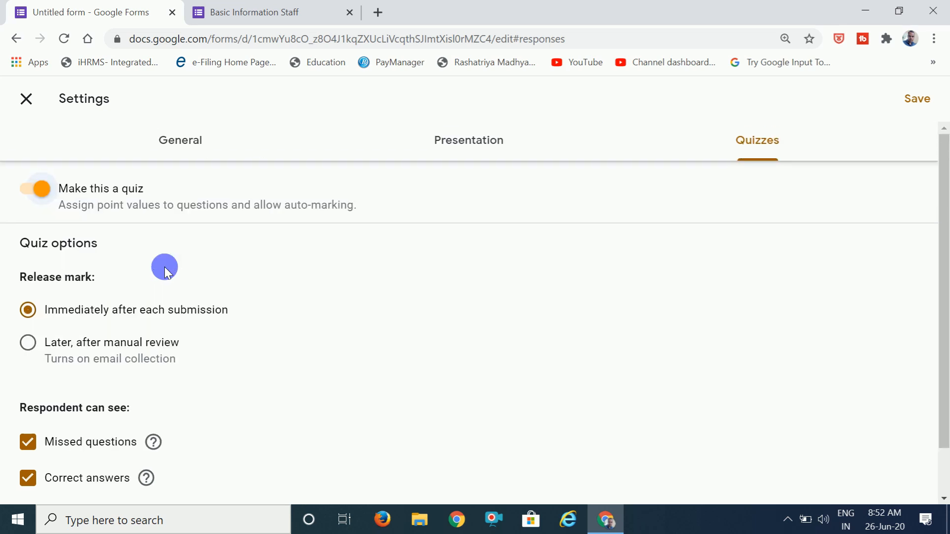
click(27, 188)
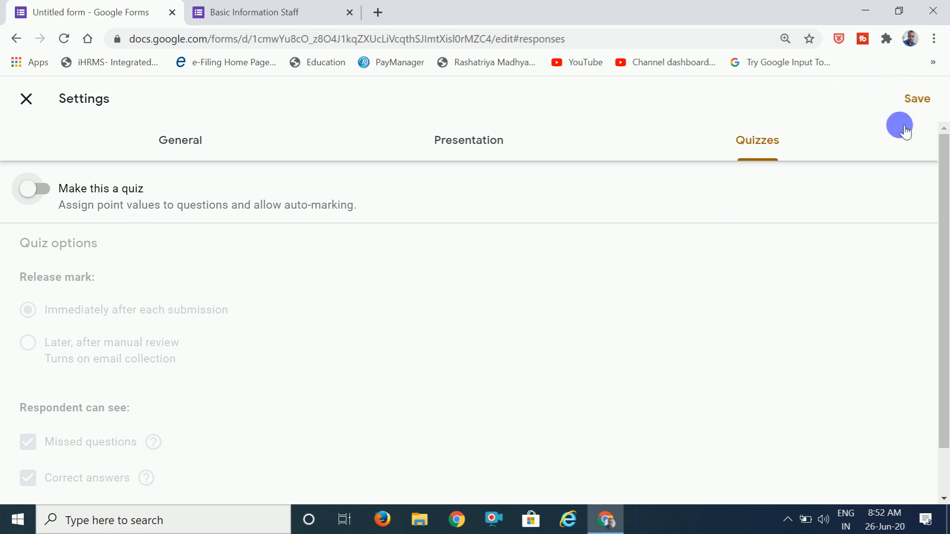
scroll(905, 132, down, 1)
scroll(905, 131, up, 1)
click(915, 102)
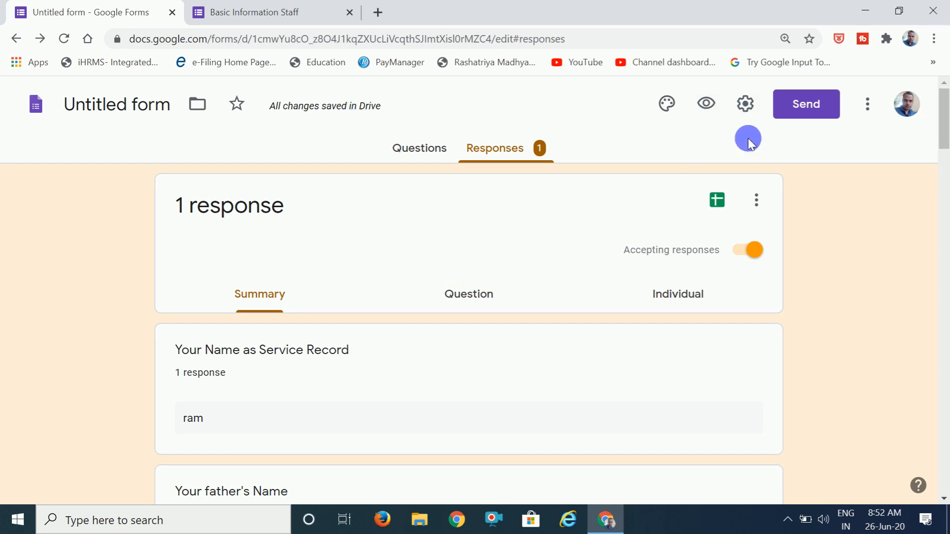
- In the Send form dialog, look over the Email fields, then show the full shareable link
click(818, 116)
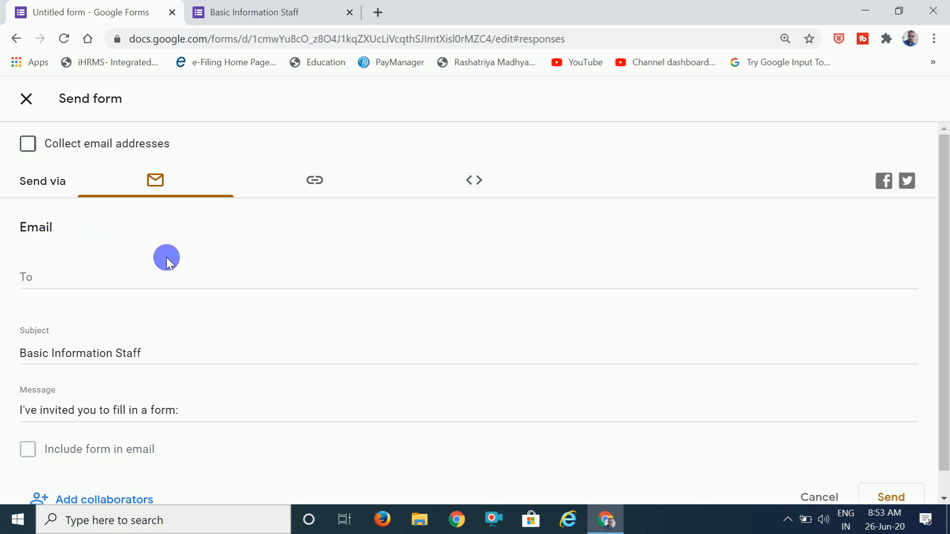
scroll(183, 319, down, 1)
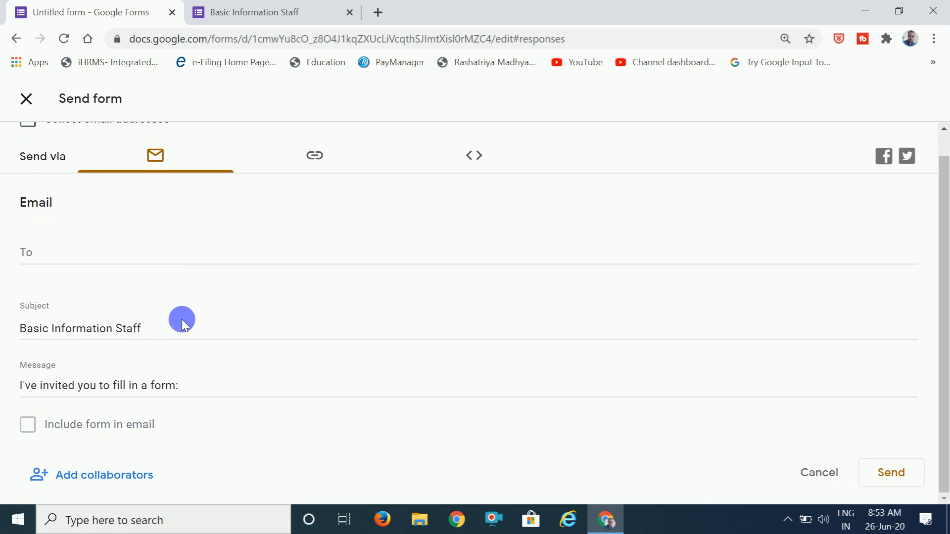
scroll(188, 325, up, 1)
scroll(188, 325, down, 1)
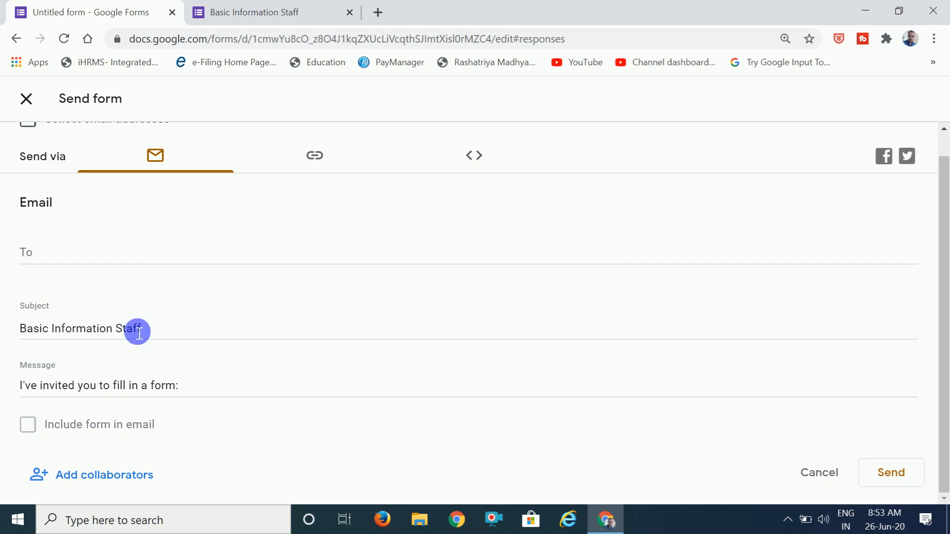
click(321, 163)
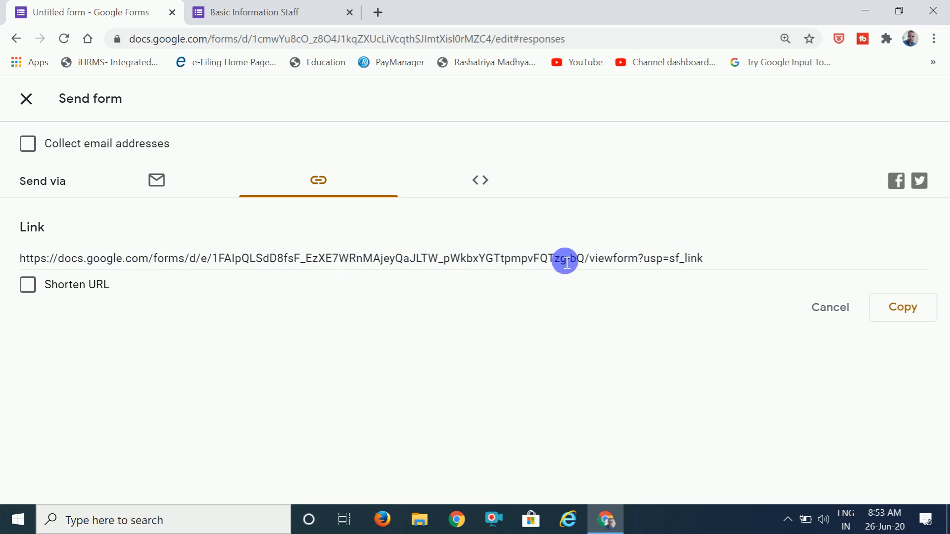
- Copy the shortened forms.gle link and check embedding, which file upload questions block
click(29, 287)
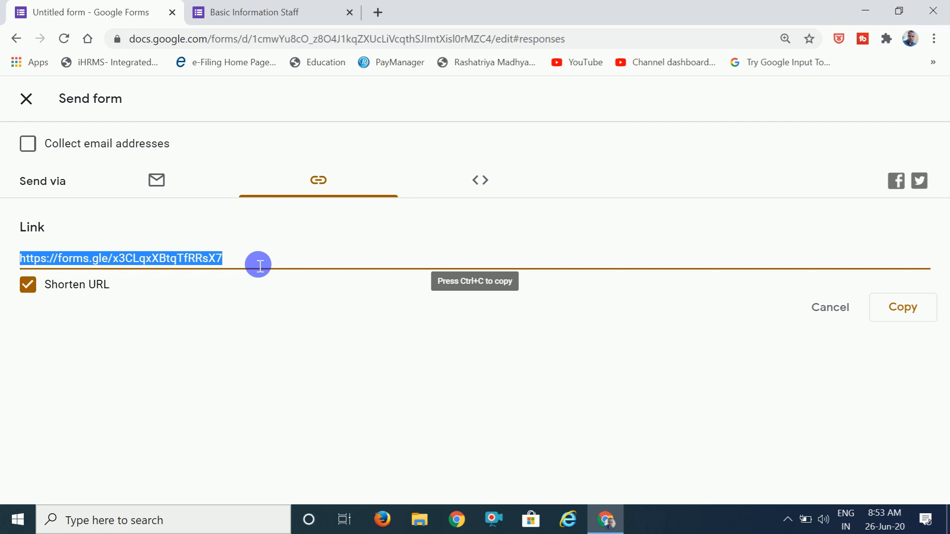
click(893, 308)
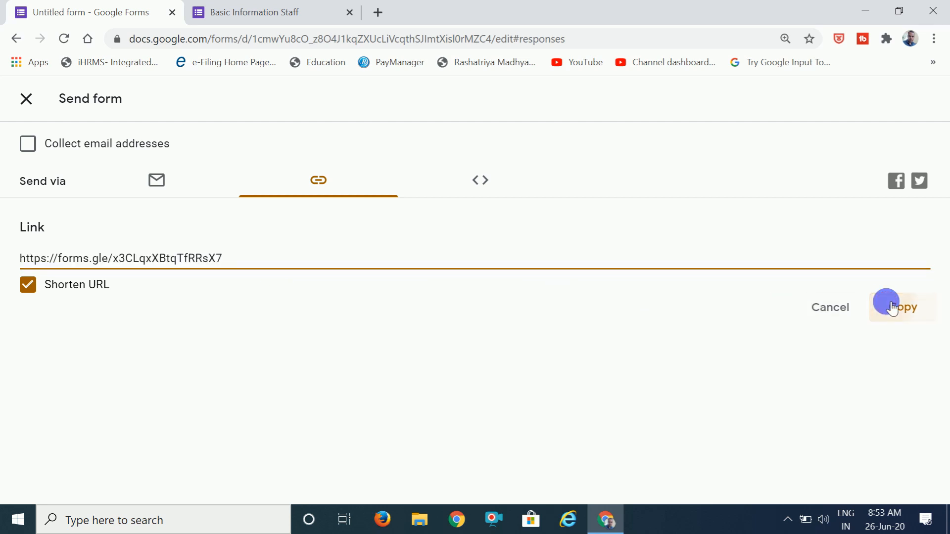
click(478, 182)
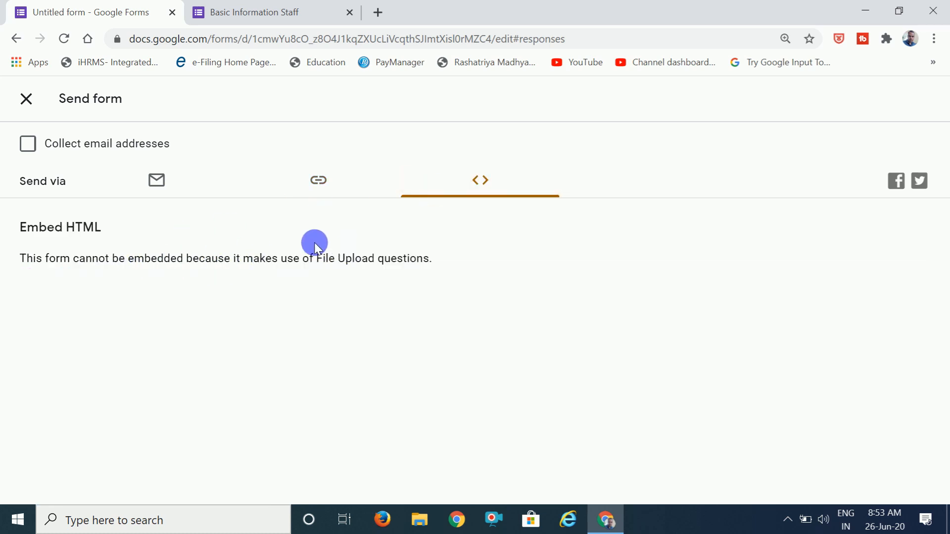
- Switch to email sending and pick the suggested recipient address in the To field
click(161, 191)
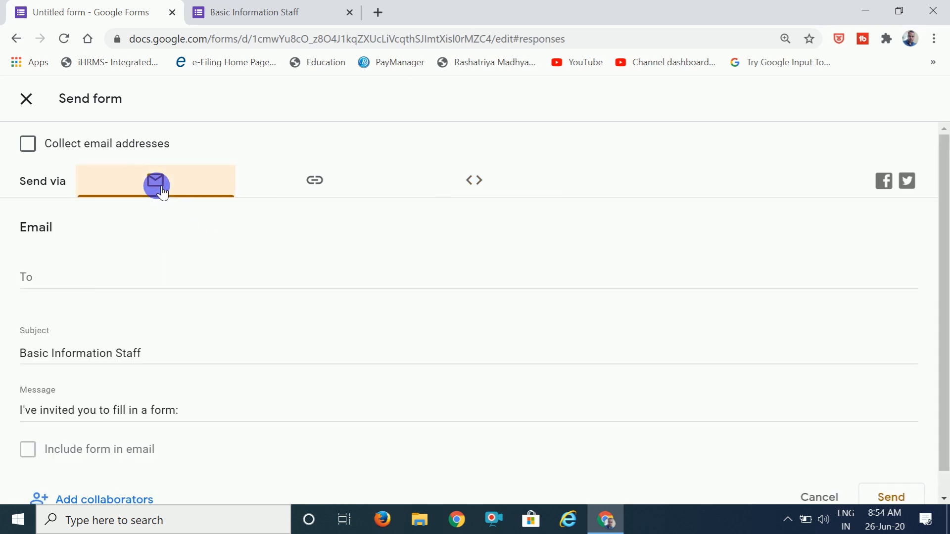
click(75, 275)
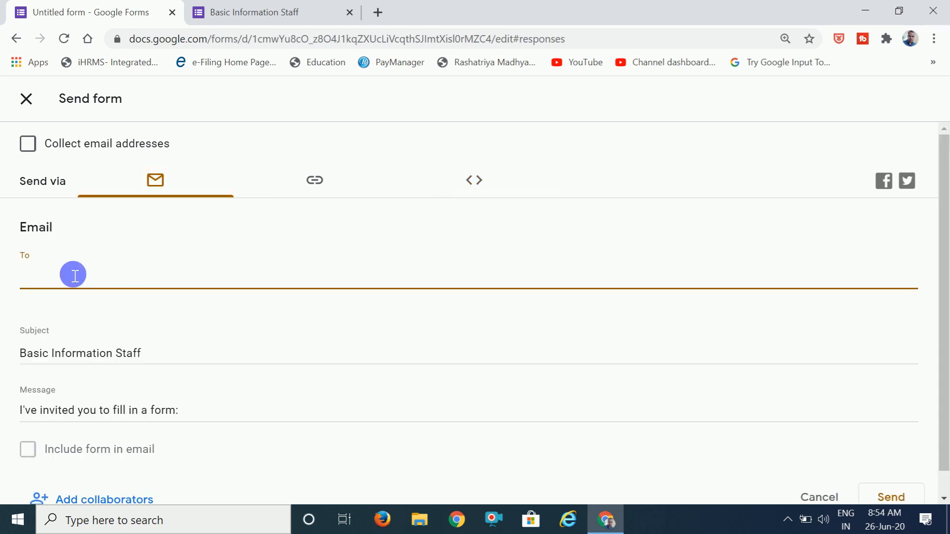
text(heera)
click(227, 414)
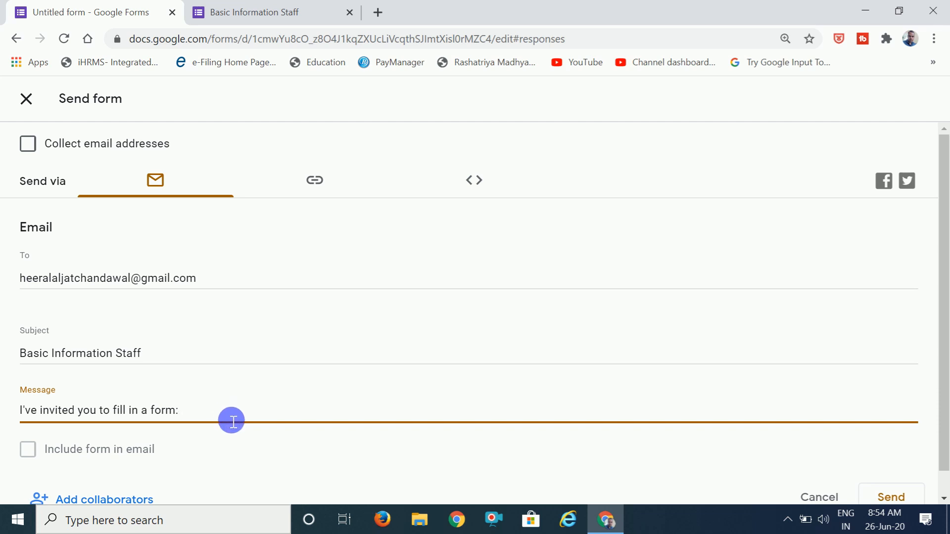
- Paste the short and full form links into the message and send the invitation
key(ctrl+v)
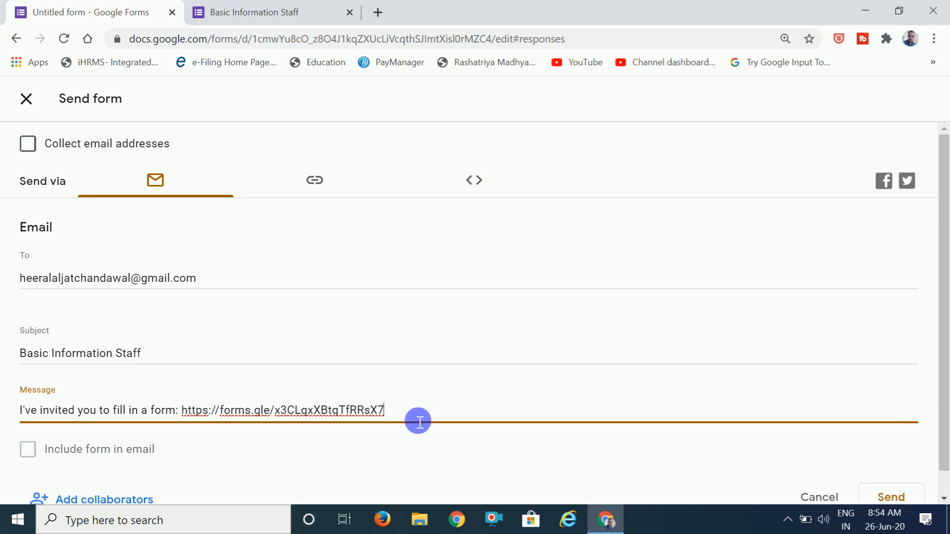
key(Return)
key(Return)
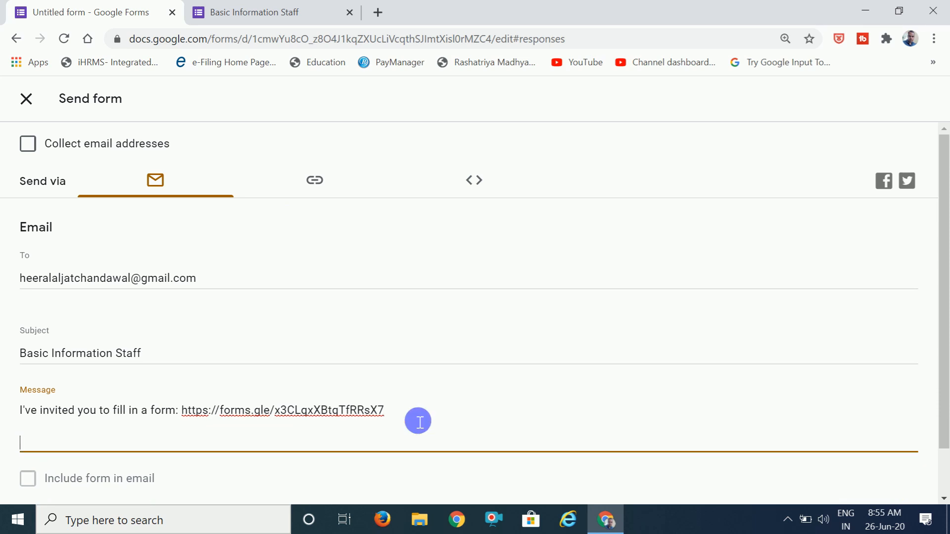
key(ctrl+v)
scroll(606, 425, down, 1)
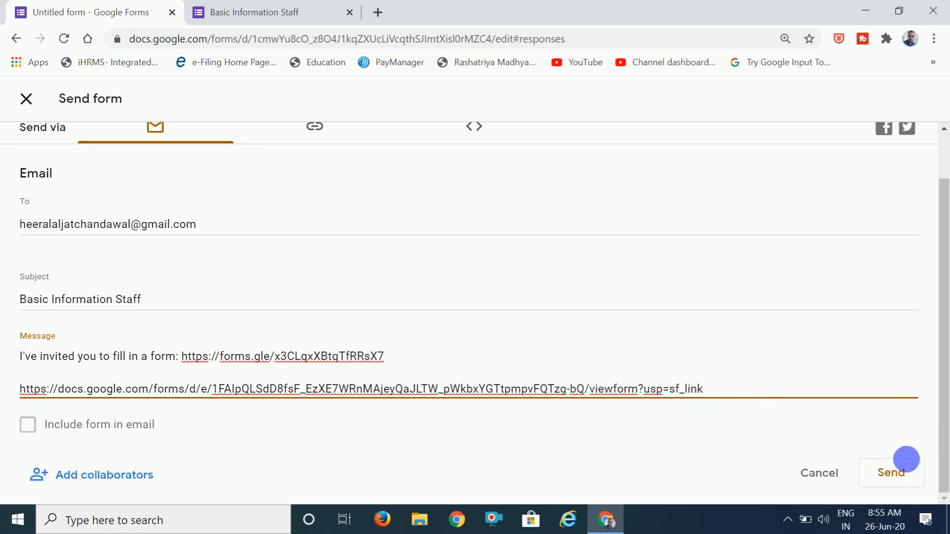
click(895, 474)
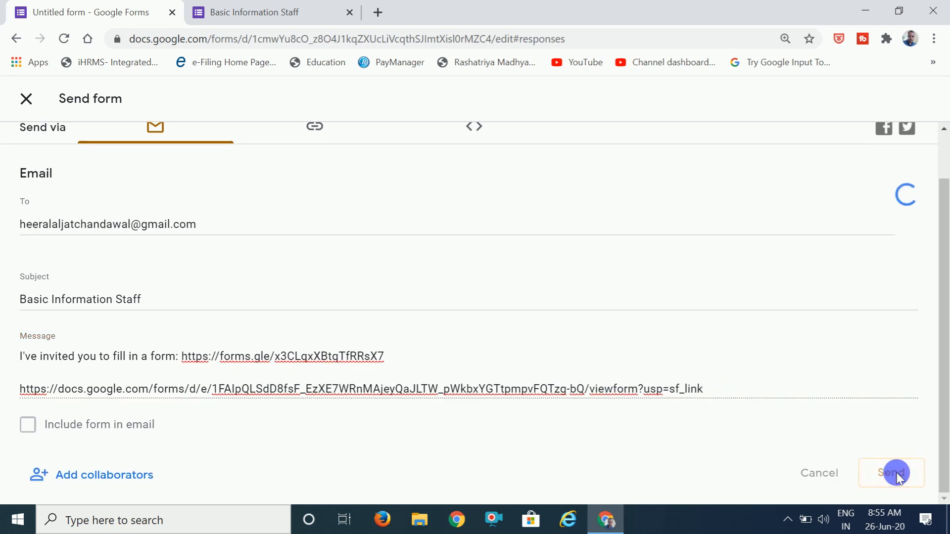